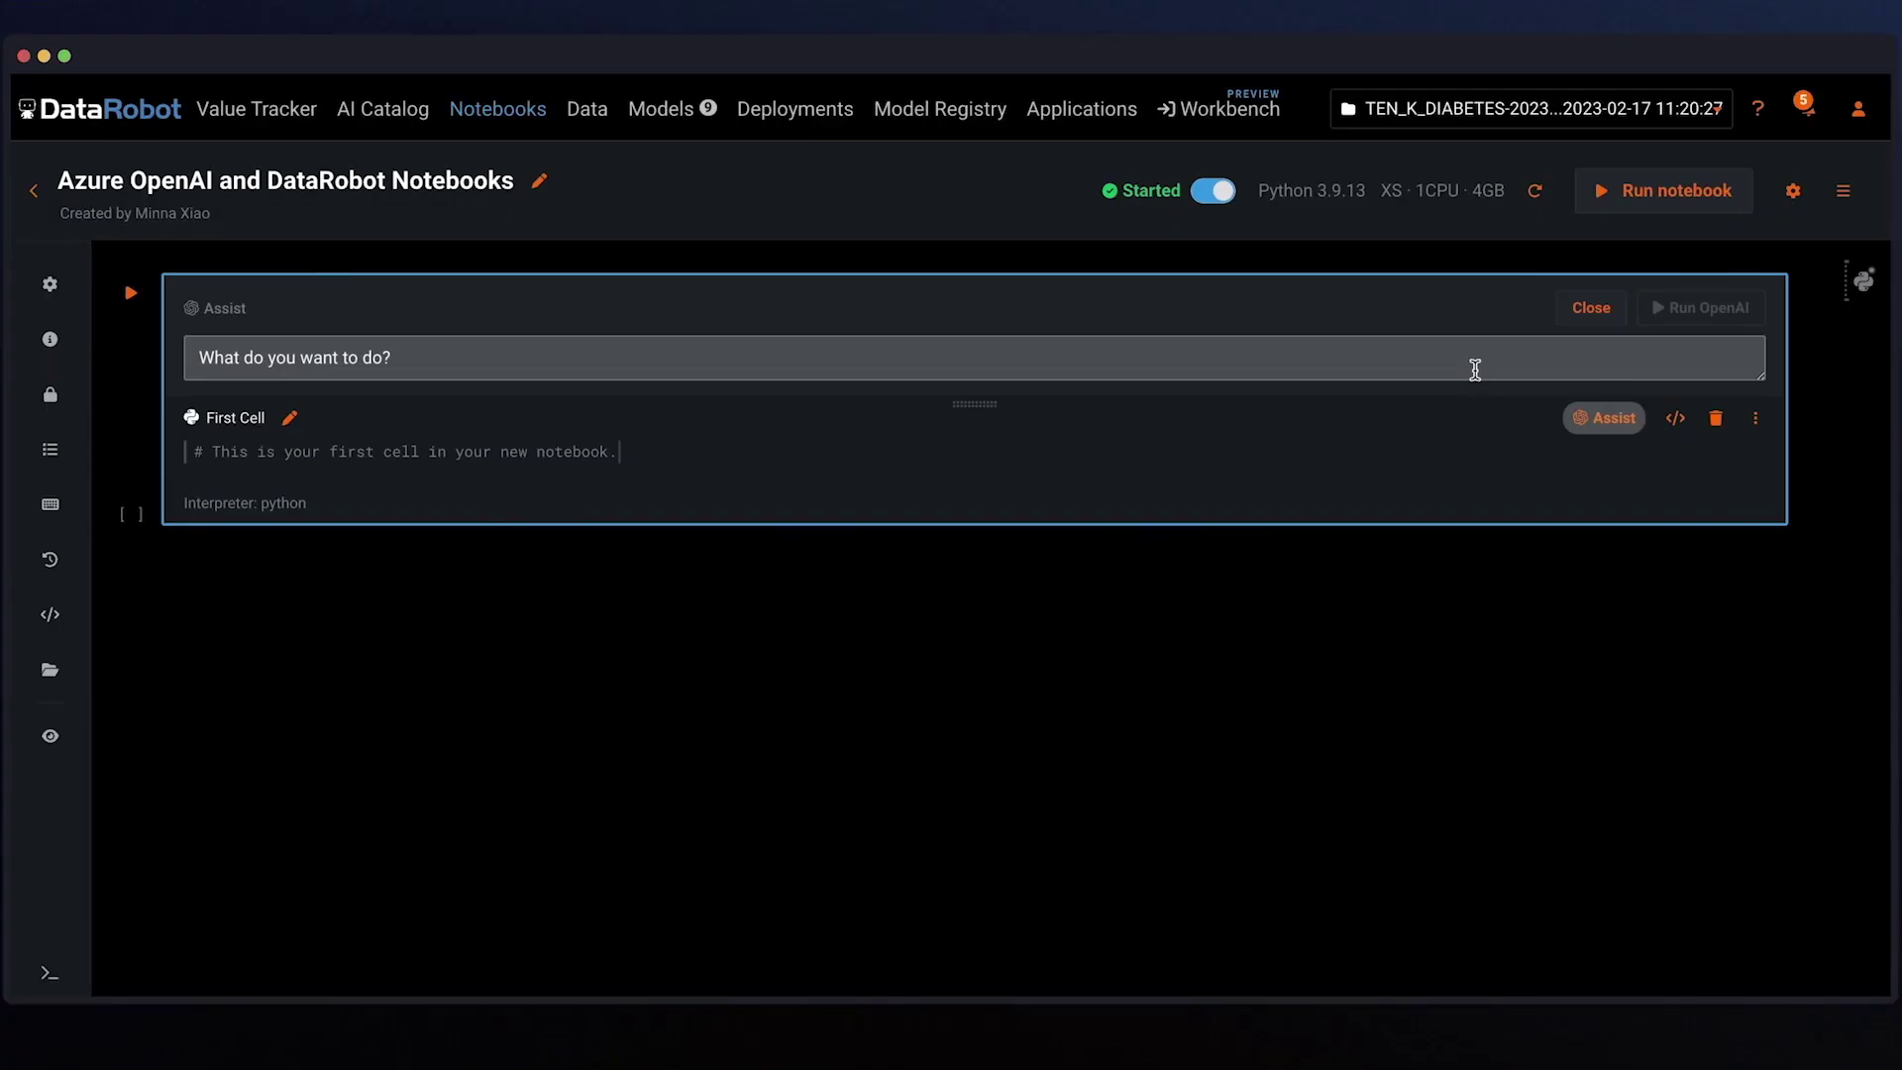
Have OpenAI Assist write code merging Snowflake patient and treatment data, with readmission true when patient_code is 5.
left_click(1467, 367)
type("Merge my patient data and treatment data from snowflake together, and create a new feature called readmission that is True if patient_code is 5")
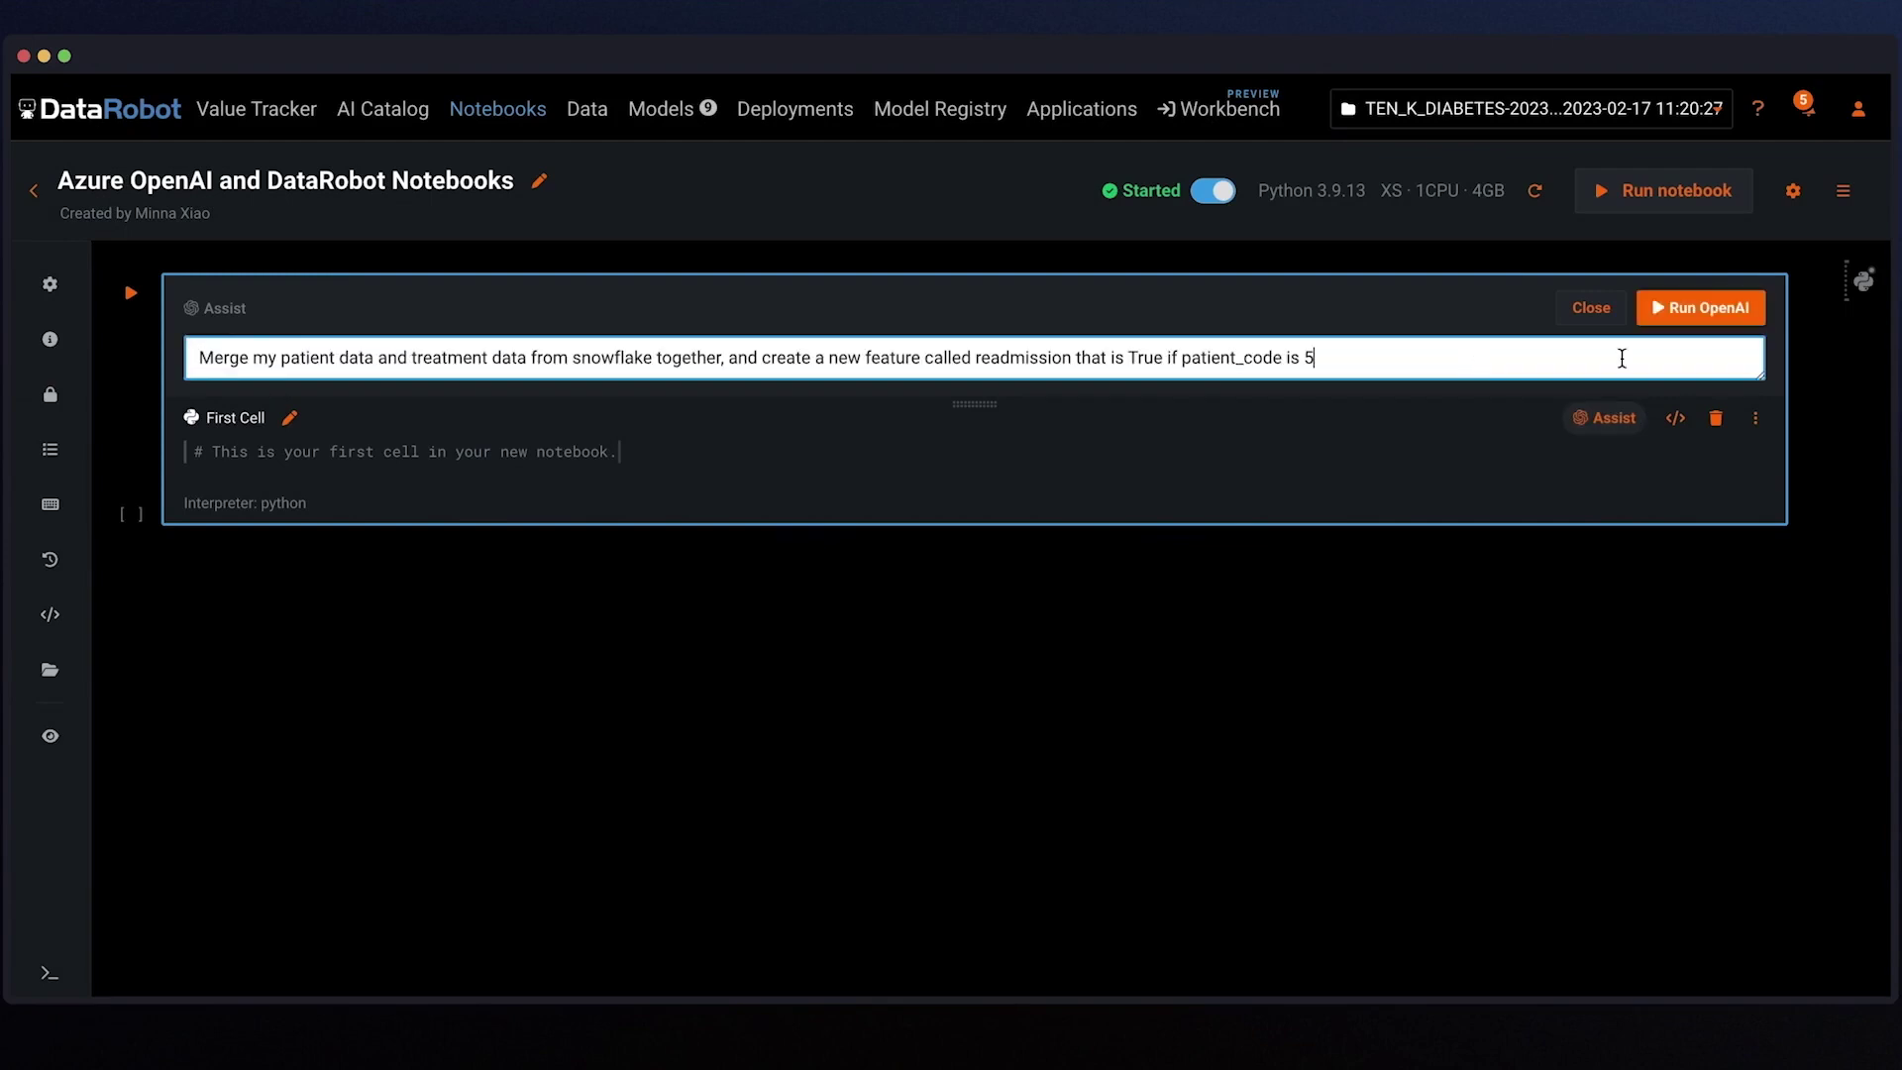
left_click(1734, 315)
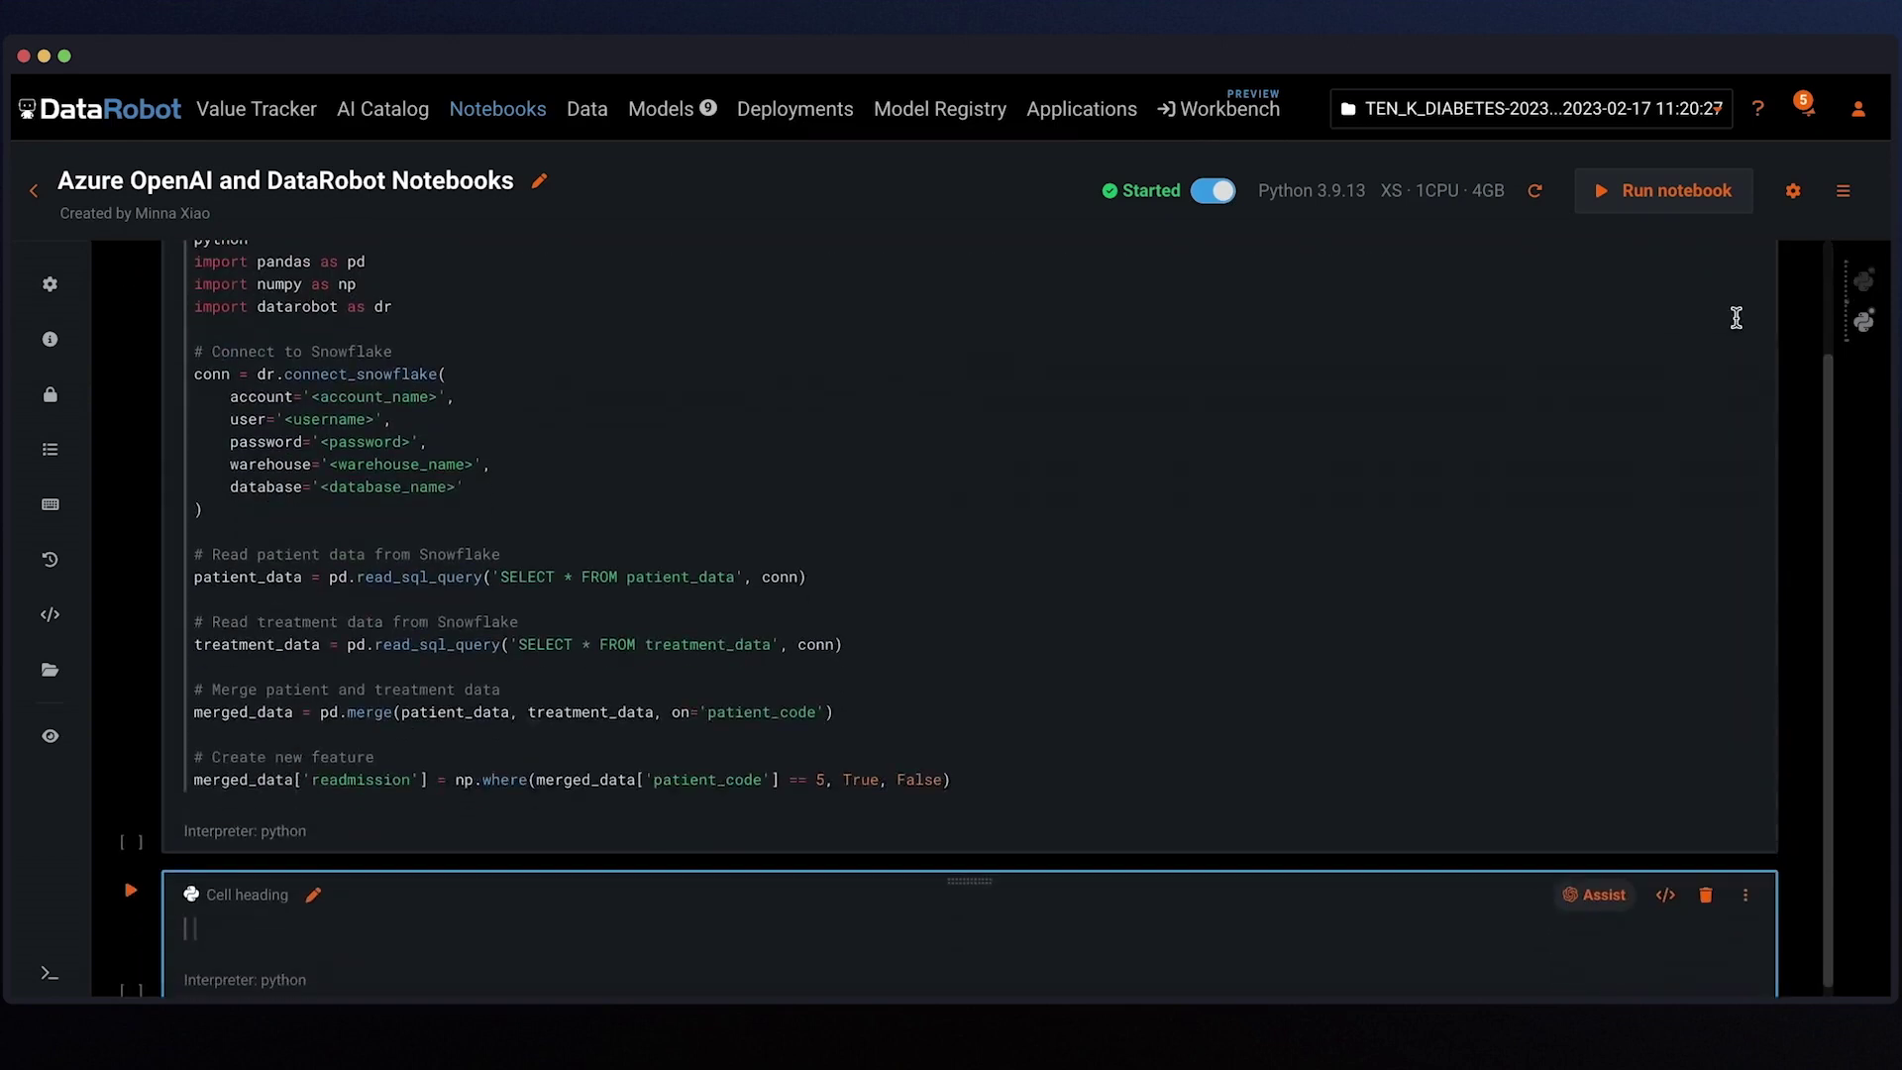
scroll(1575, 411, "up", 3)
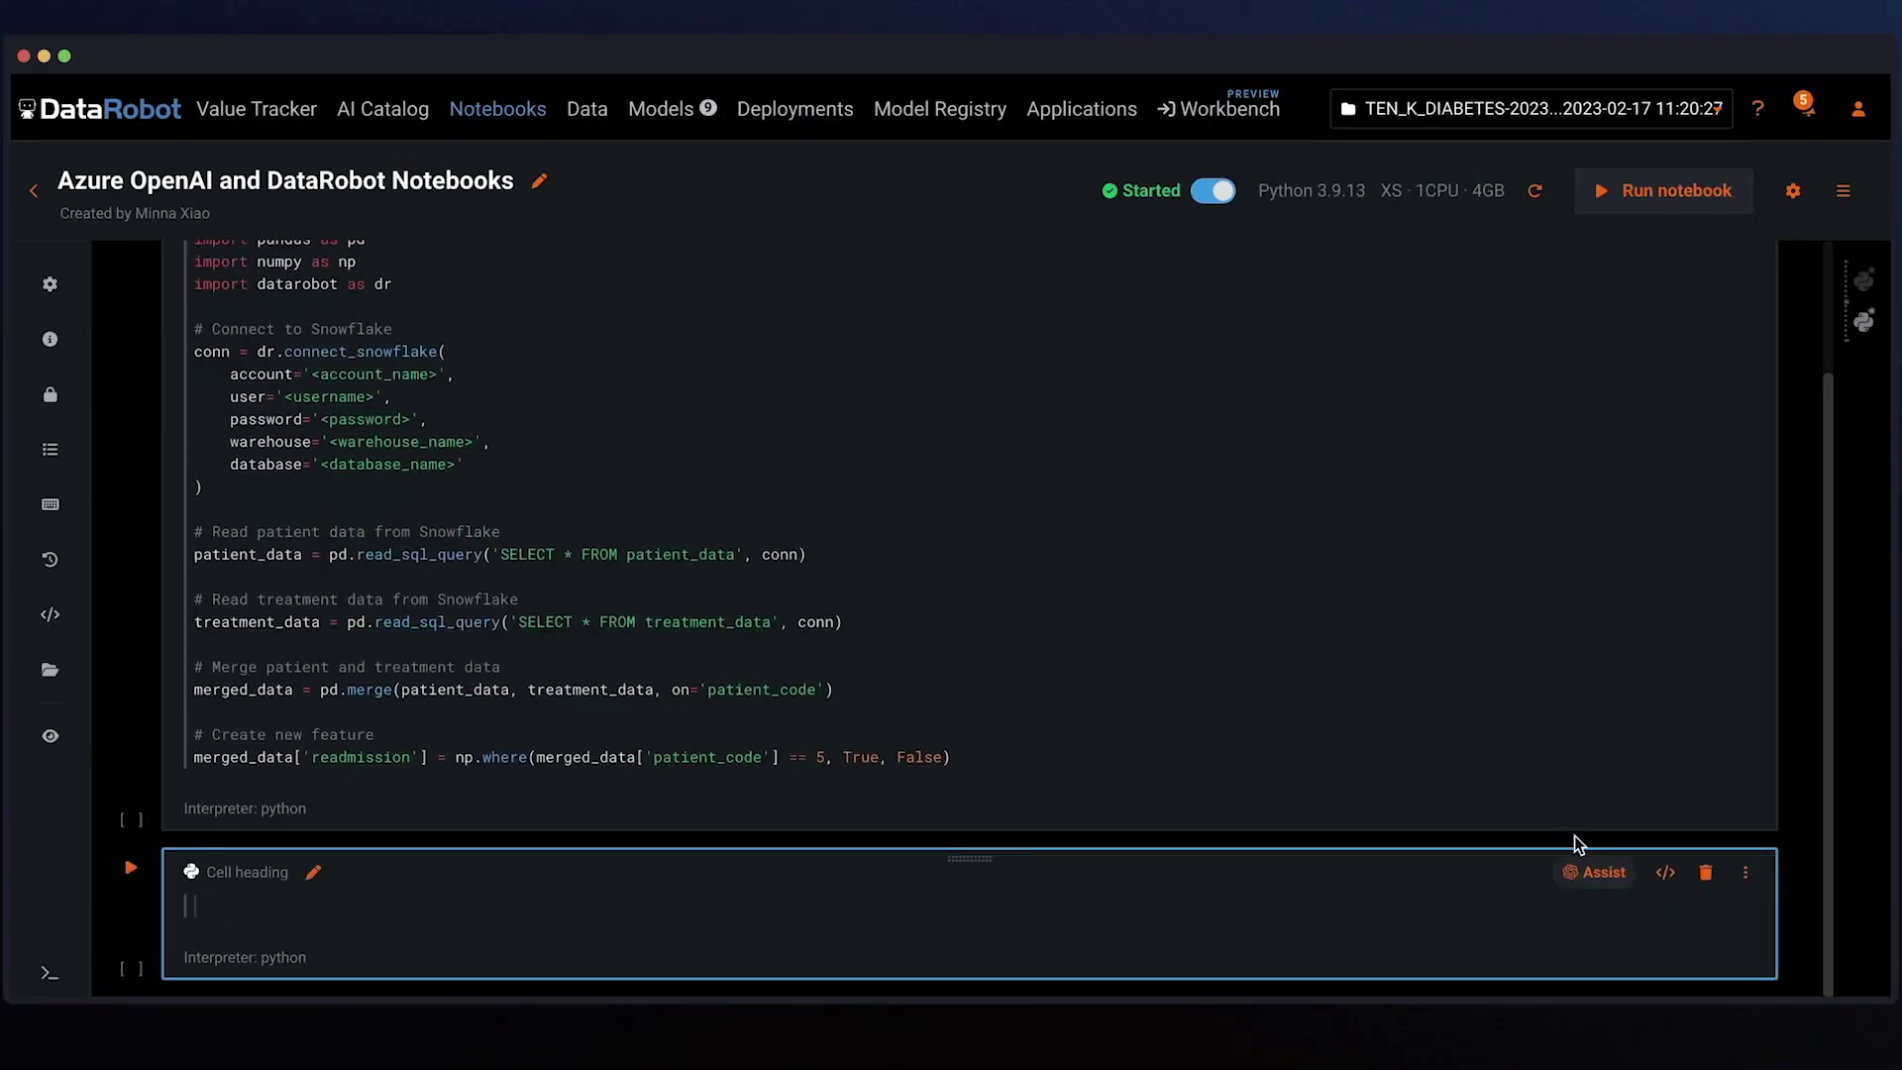
Ask Assist 'How can I build a model to predict readmission?' to generate quick-Autopilot Readmission Prediction project code.
left_click(1592, 870)
type("How can I build a model to predict readmission?")
scroll(1529, 945, "down", 2)
left_click(1684, 763)
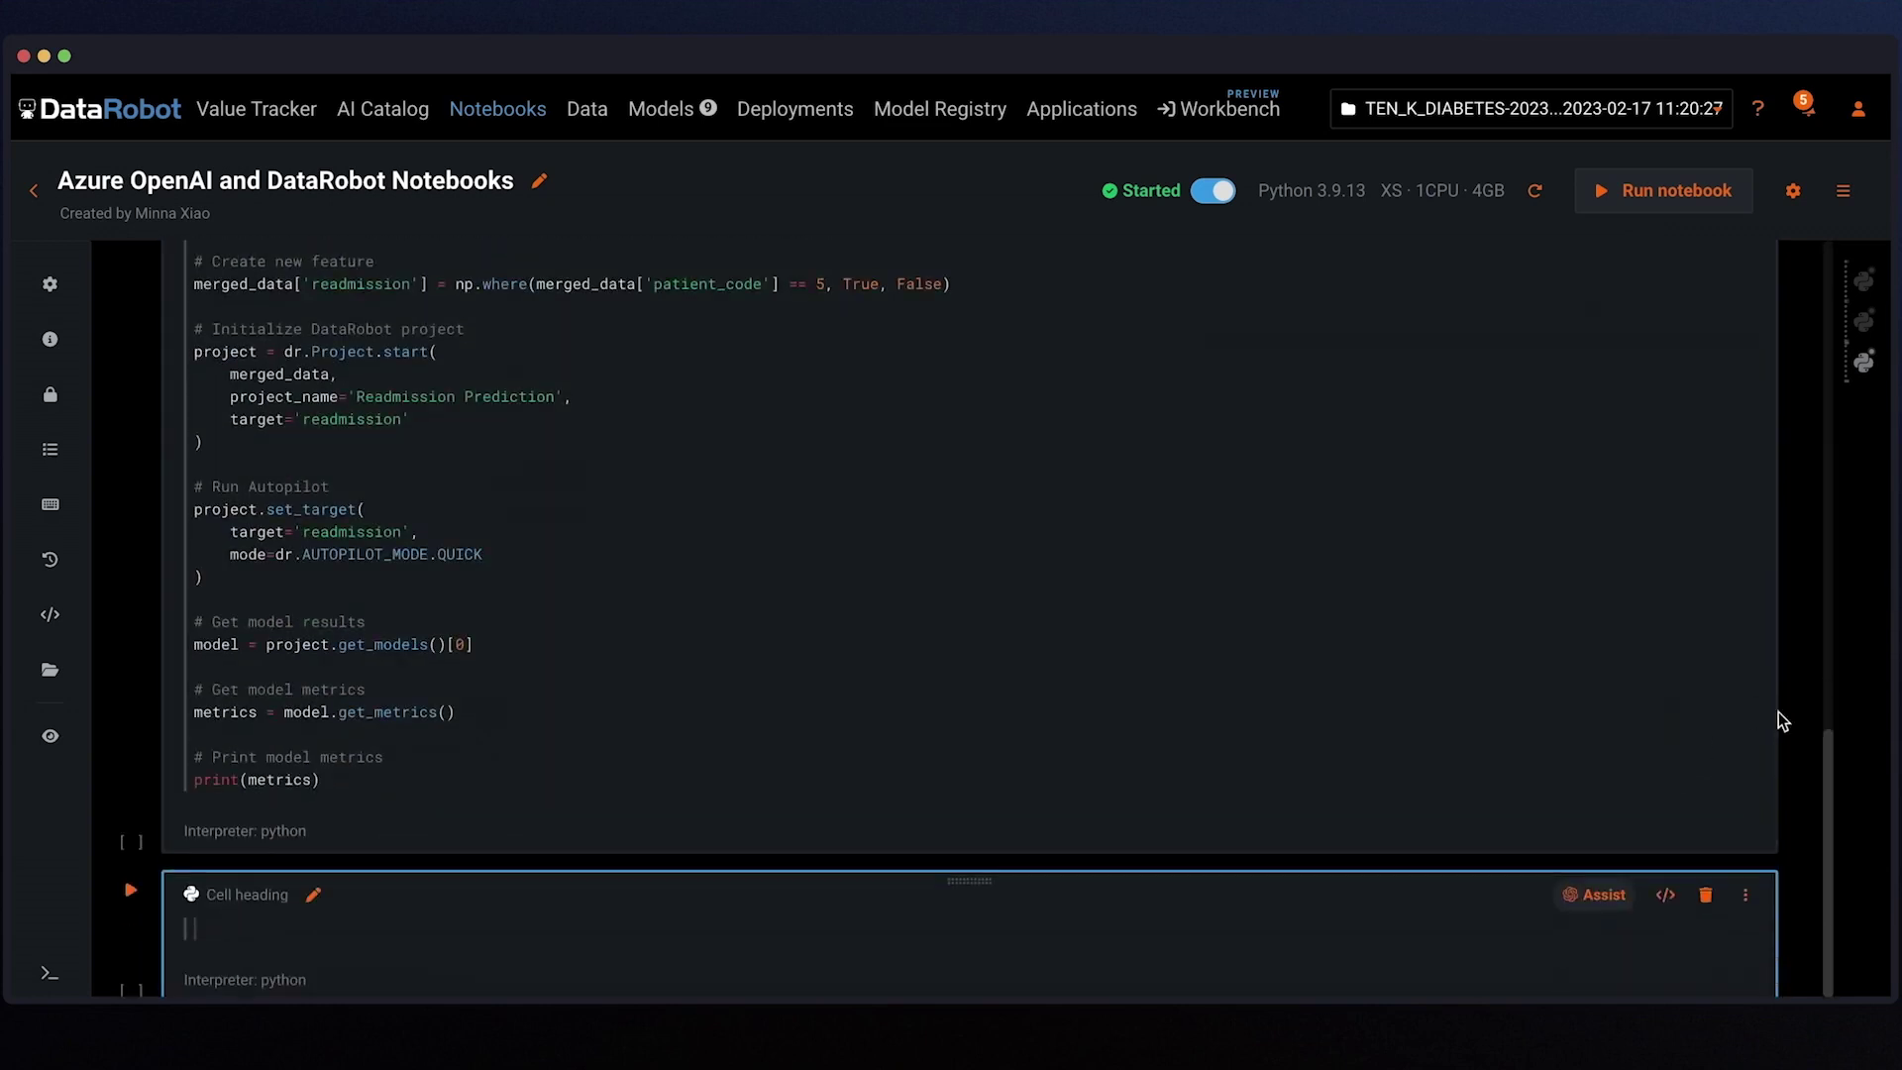
scroll(1600, 720, "up", 4)
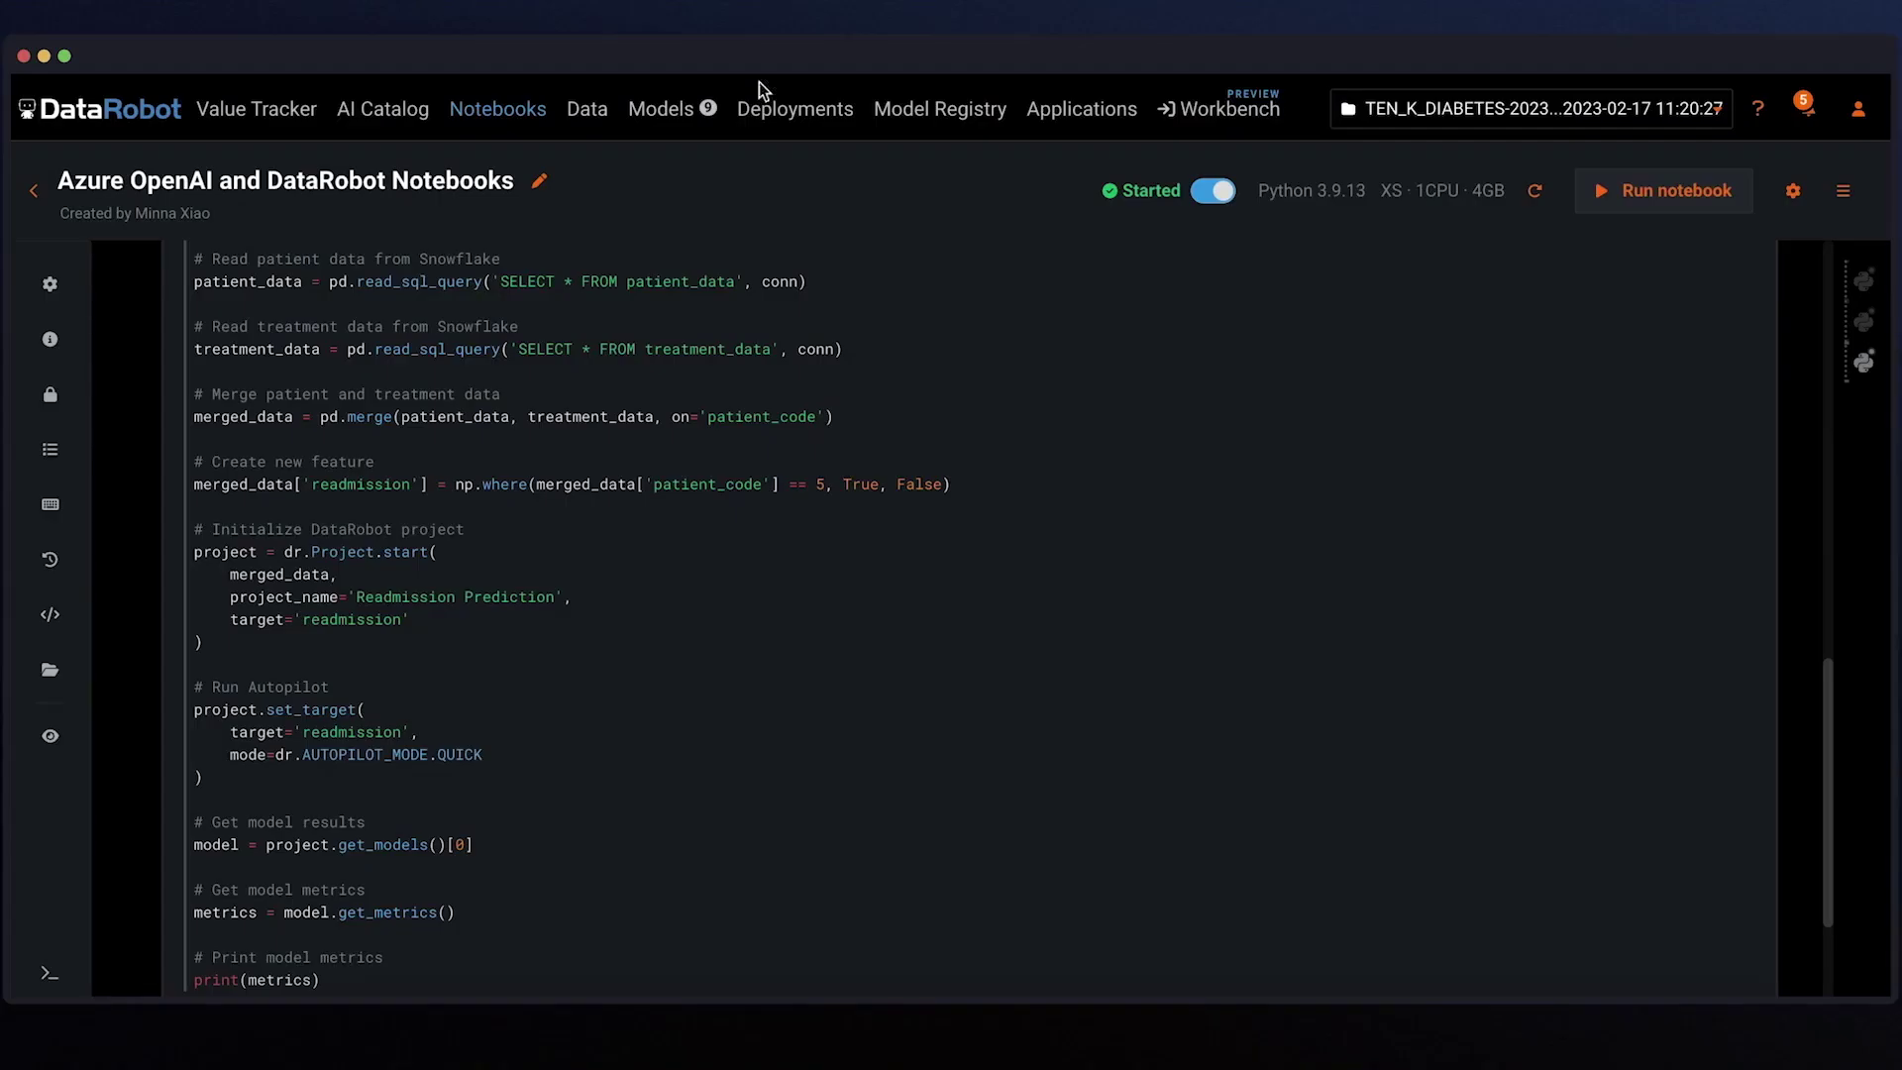
Insert a markdown cell below the code and have OpenAI answer the pasted question as bullet points.
scroll(738, 644, "down", 3)
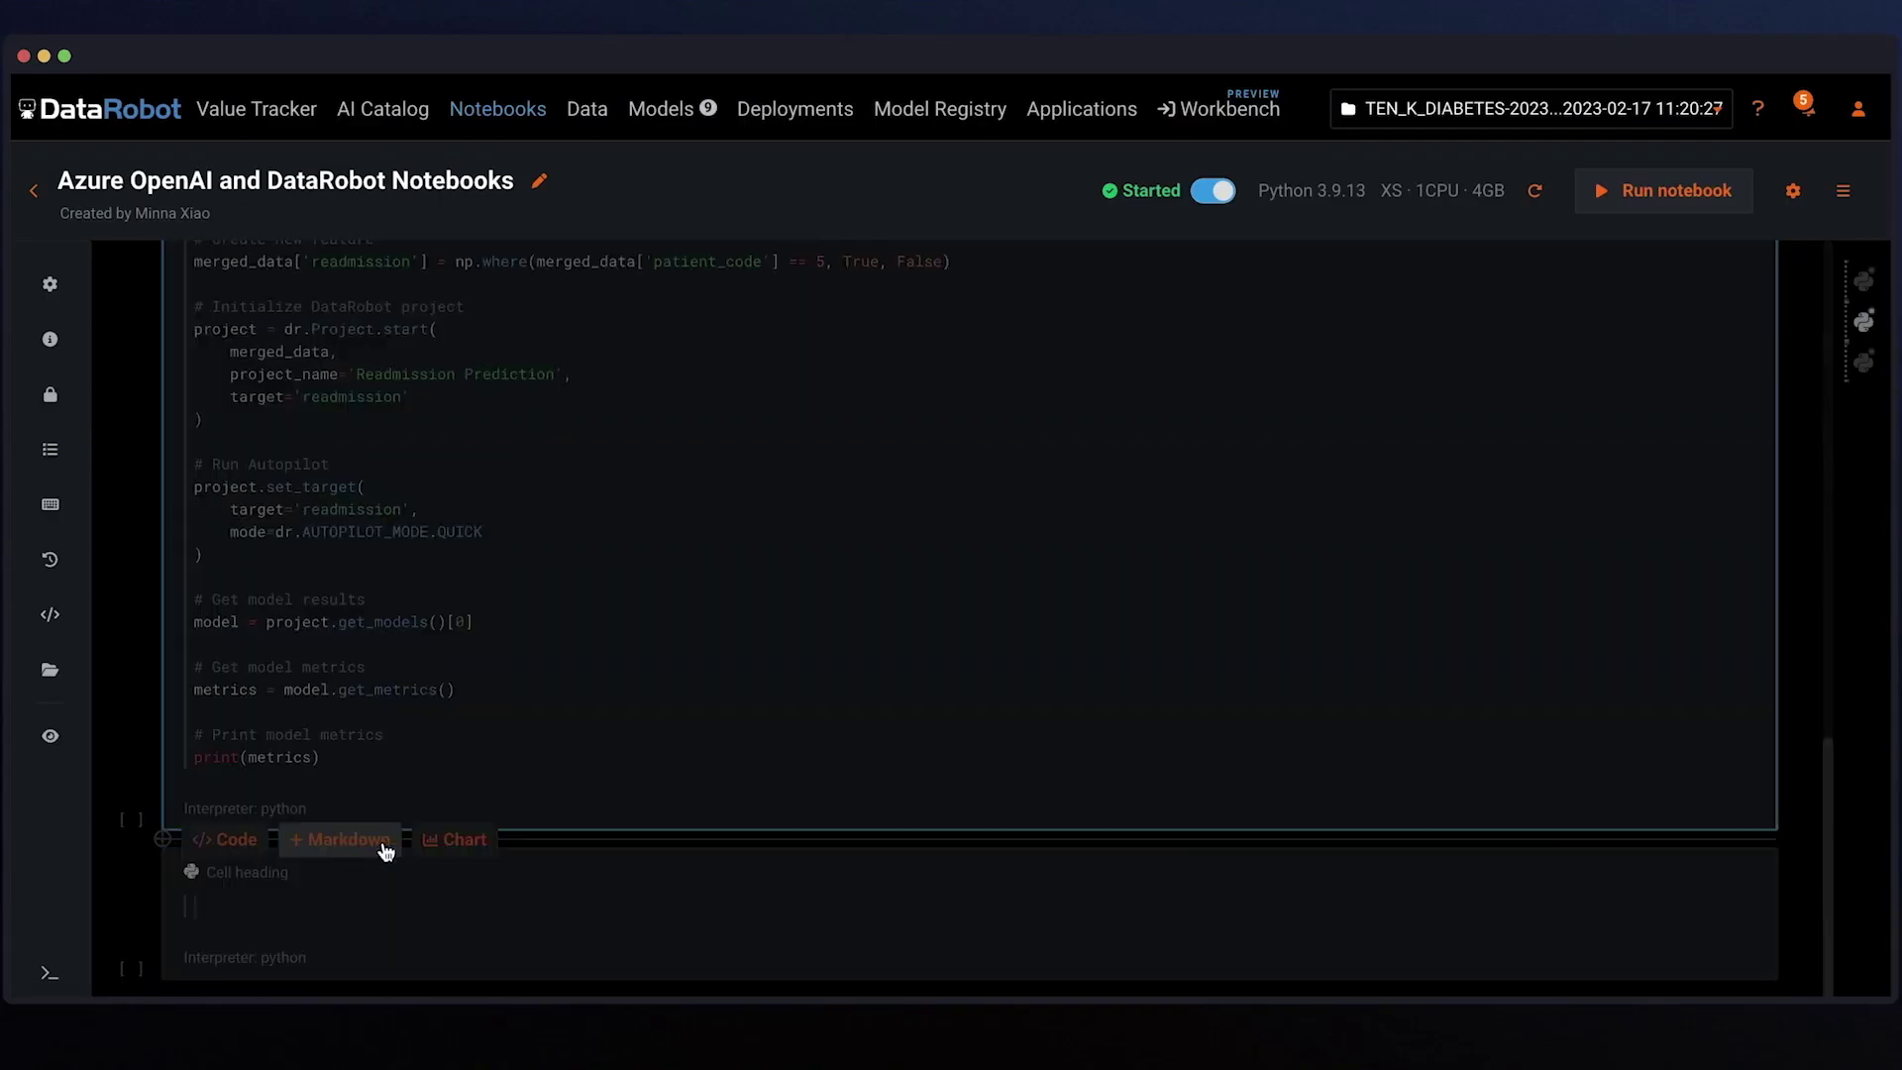
left_click(342, 839)
left_click(1595, 745)
type("What should I do next before sharing this notebook with my model risk management team?")
scroll(1437, 693, "down", 2)
left_click(1696, 609)
scroll(1692, 598, "down", 2)
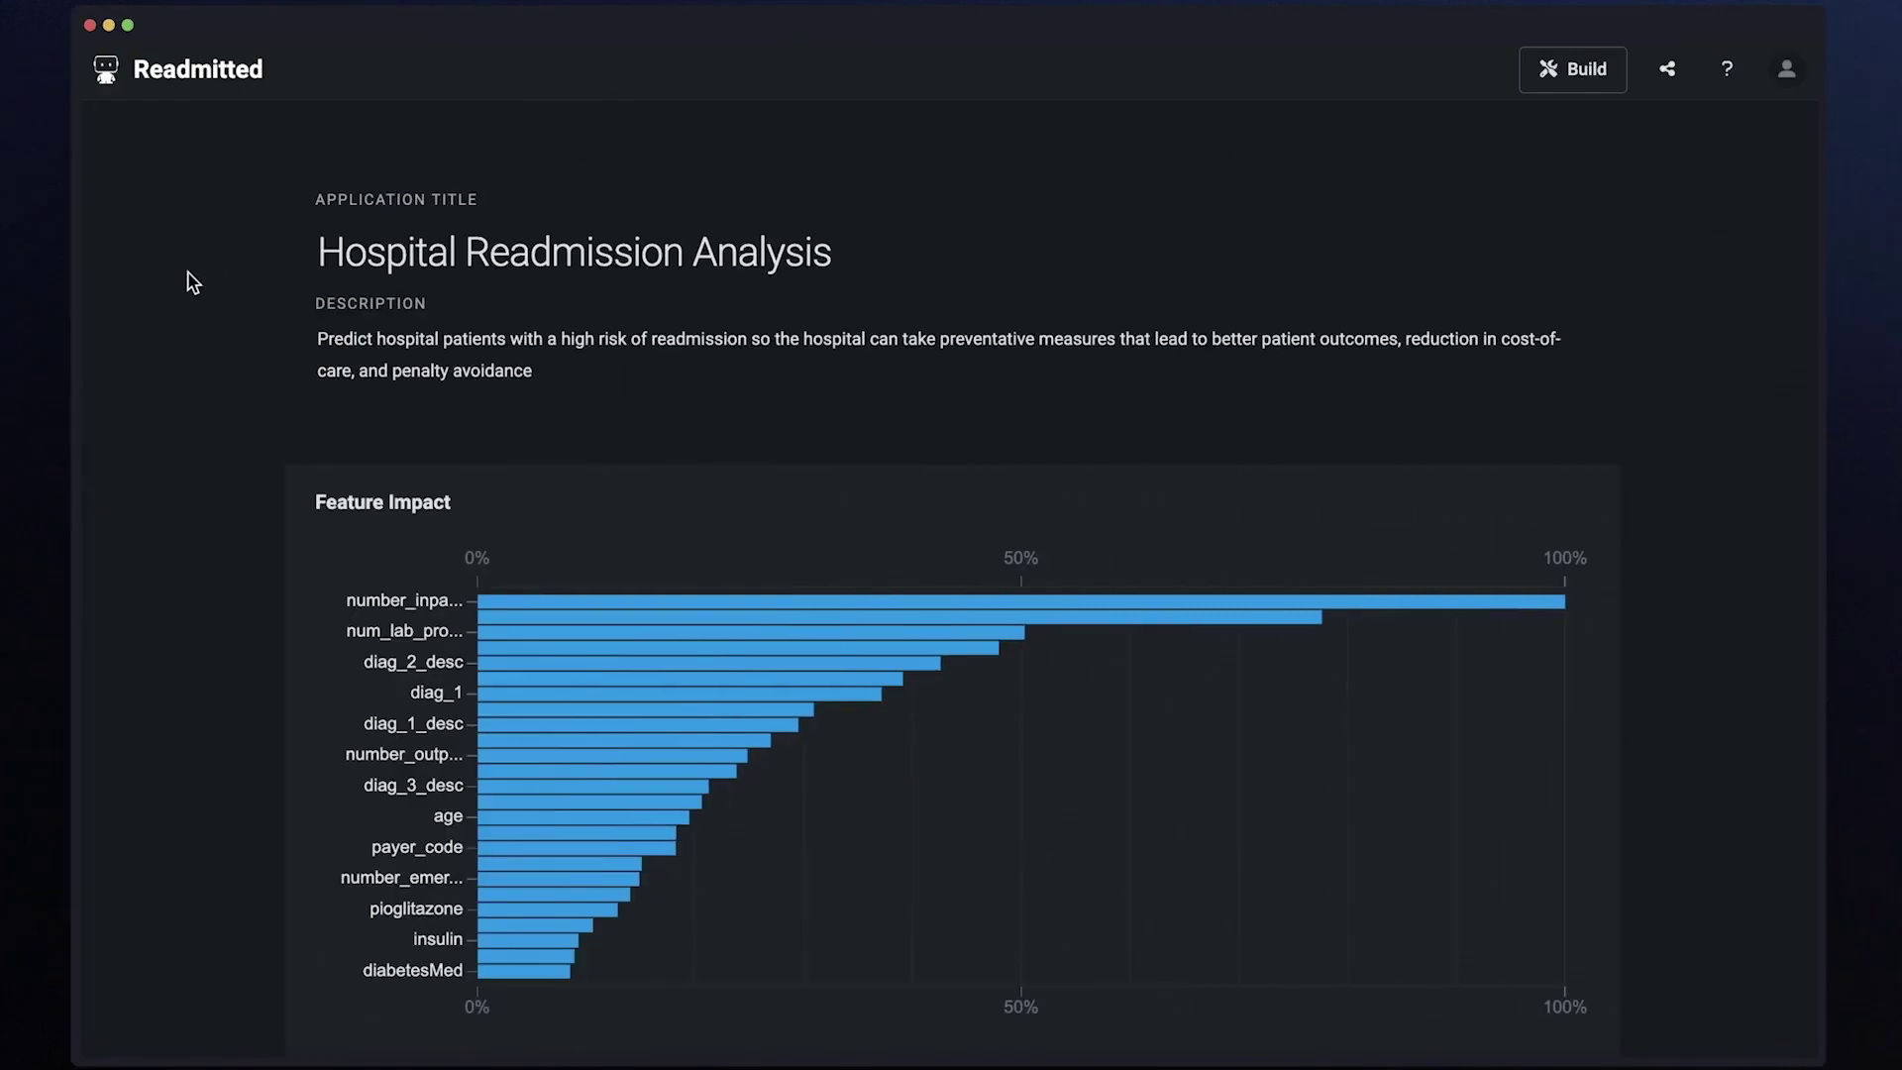
scroll(194, 282, "down", 1)
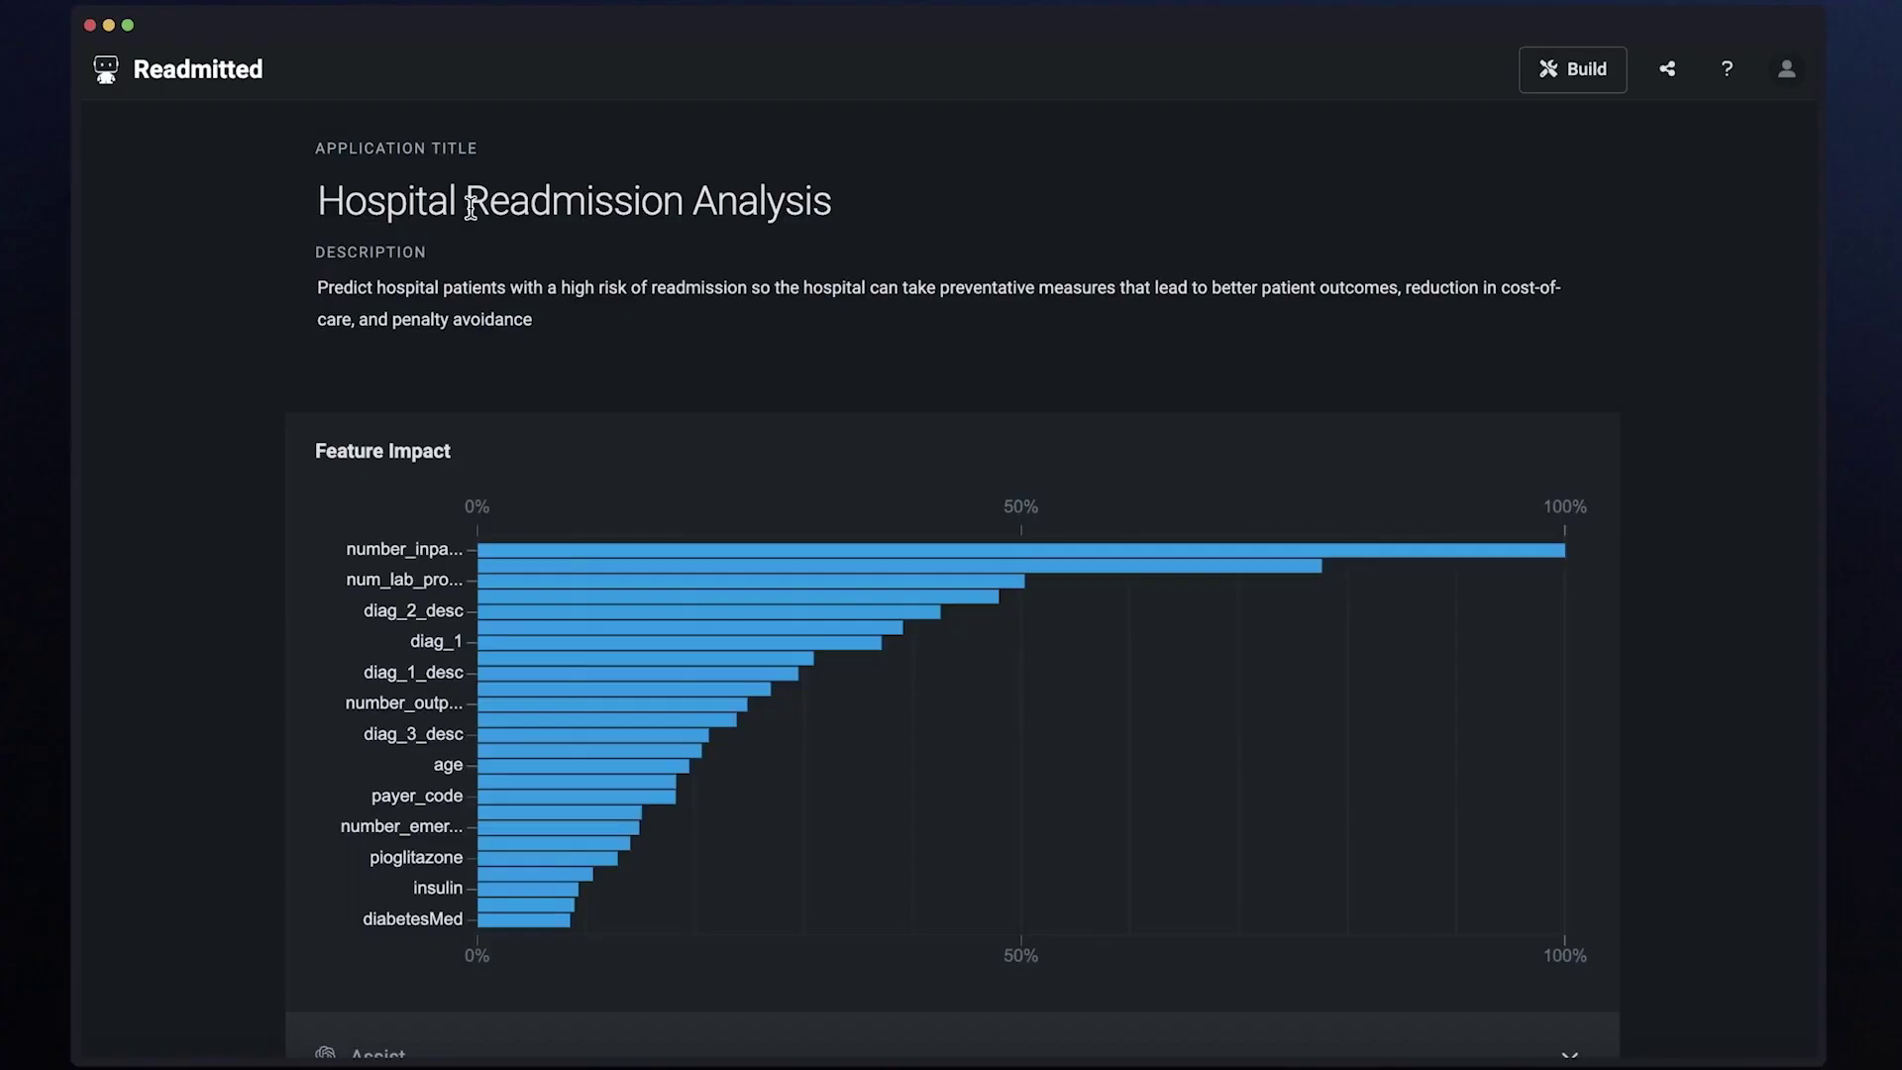
scroll(1134, 656, "down", 2)
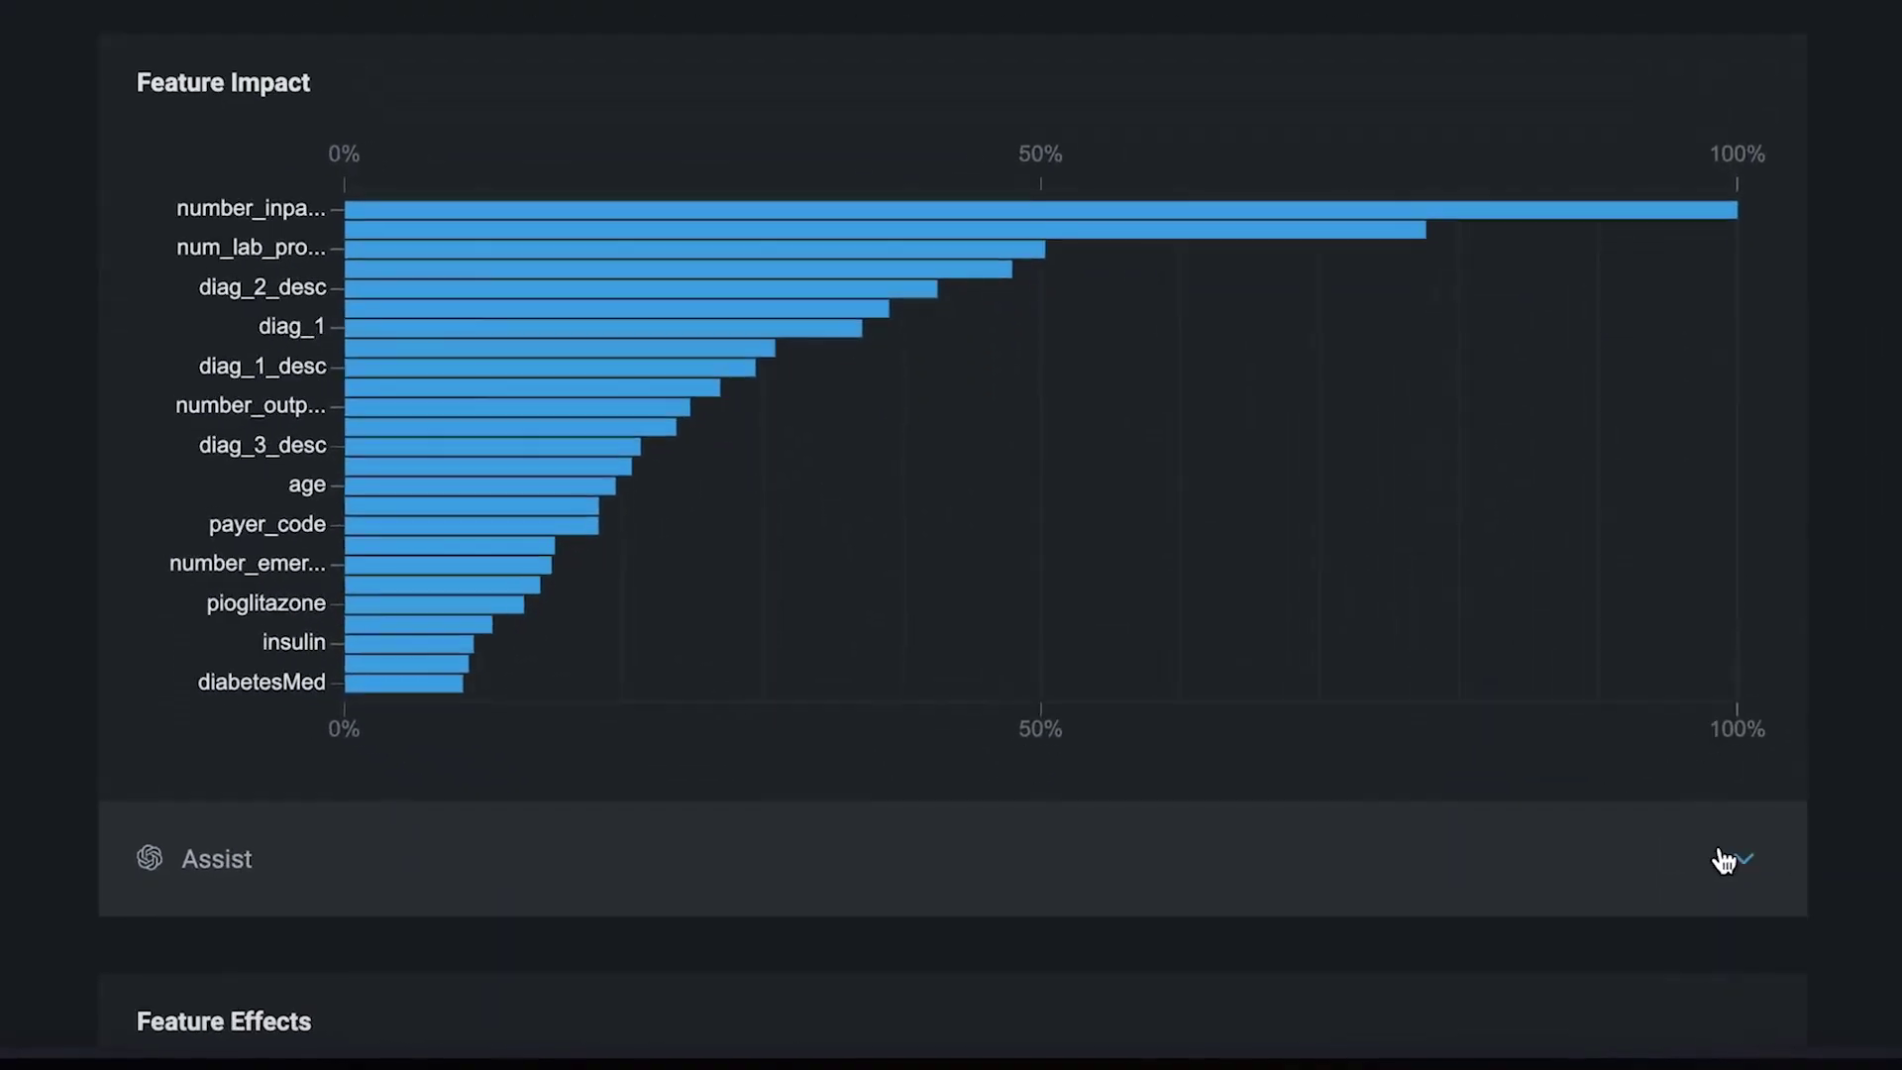
Expand the Assist panel under Feature Impact and read its readmission-risk interpretation.
left_click(1567, 910)
scroll(1567, 910, "down", 3)
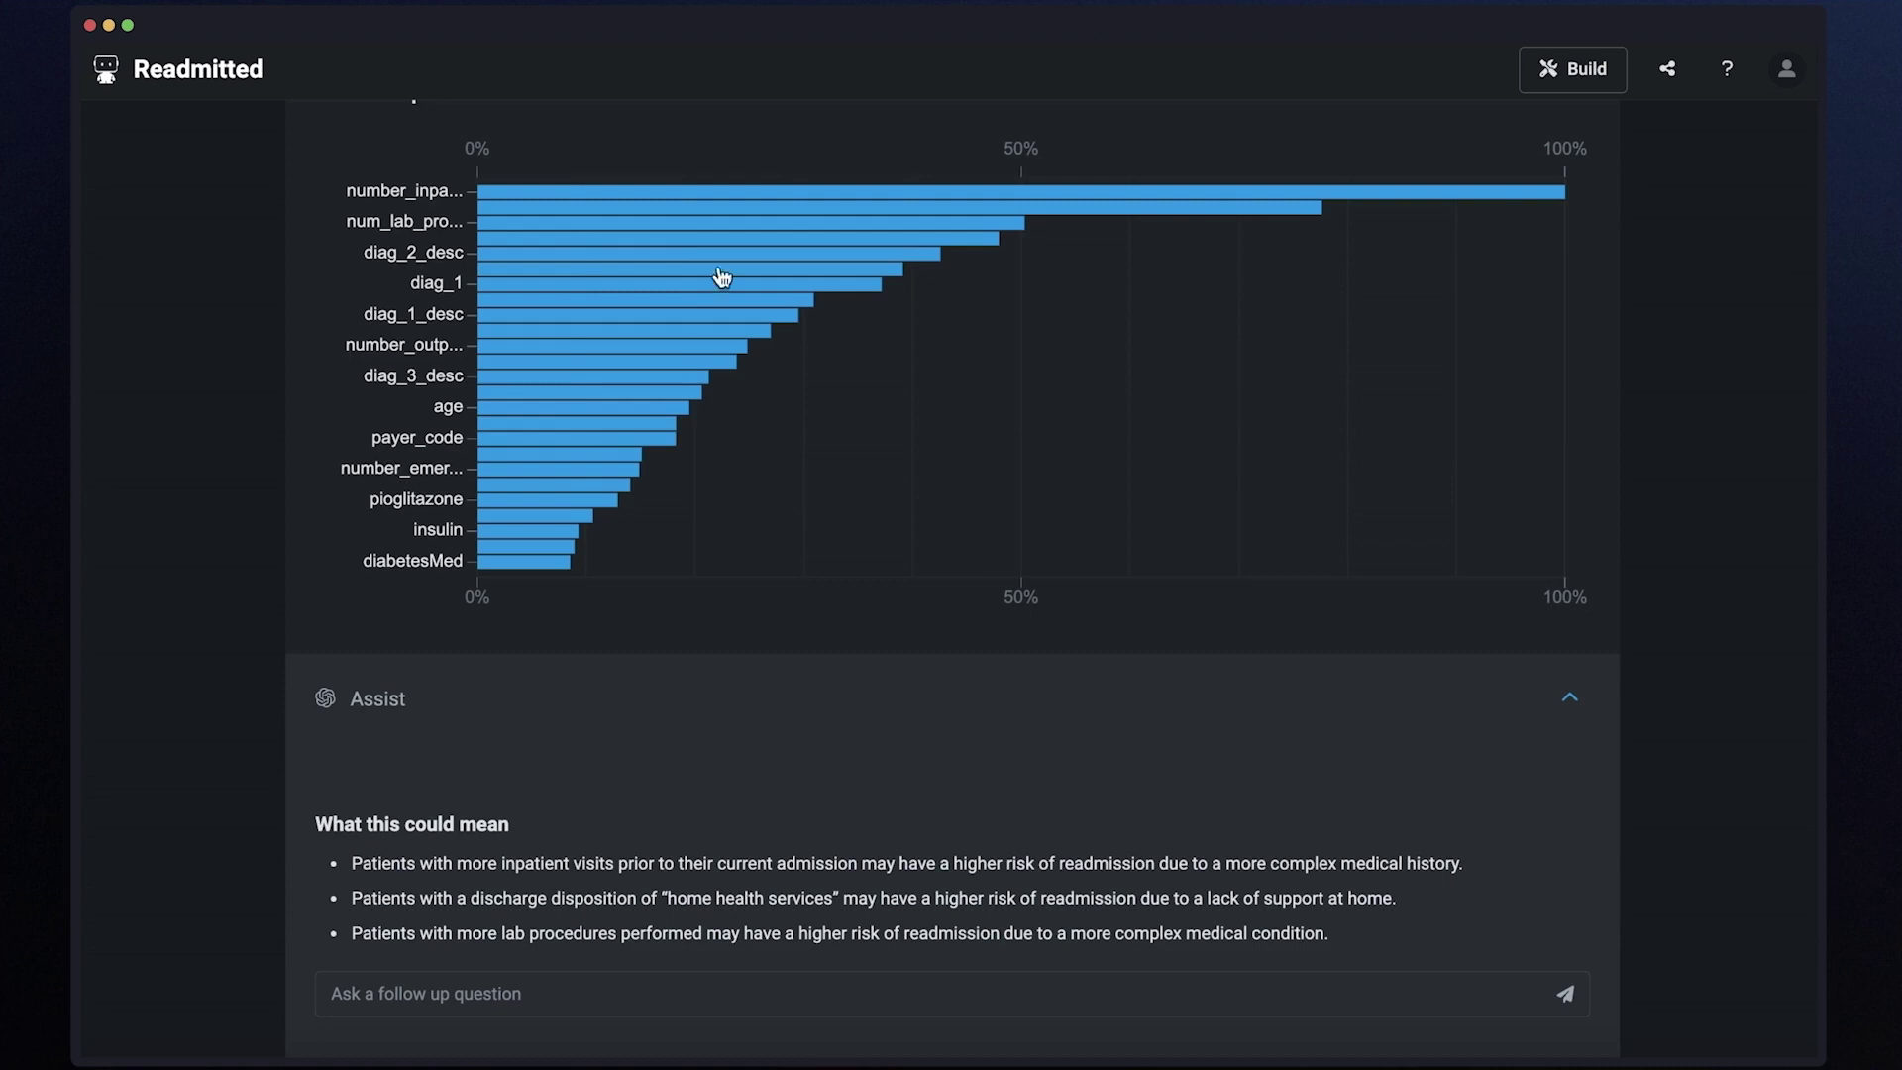
scroll(637, 513, "down", 10)
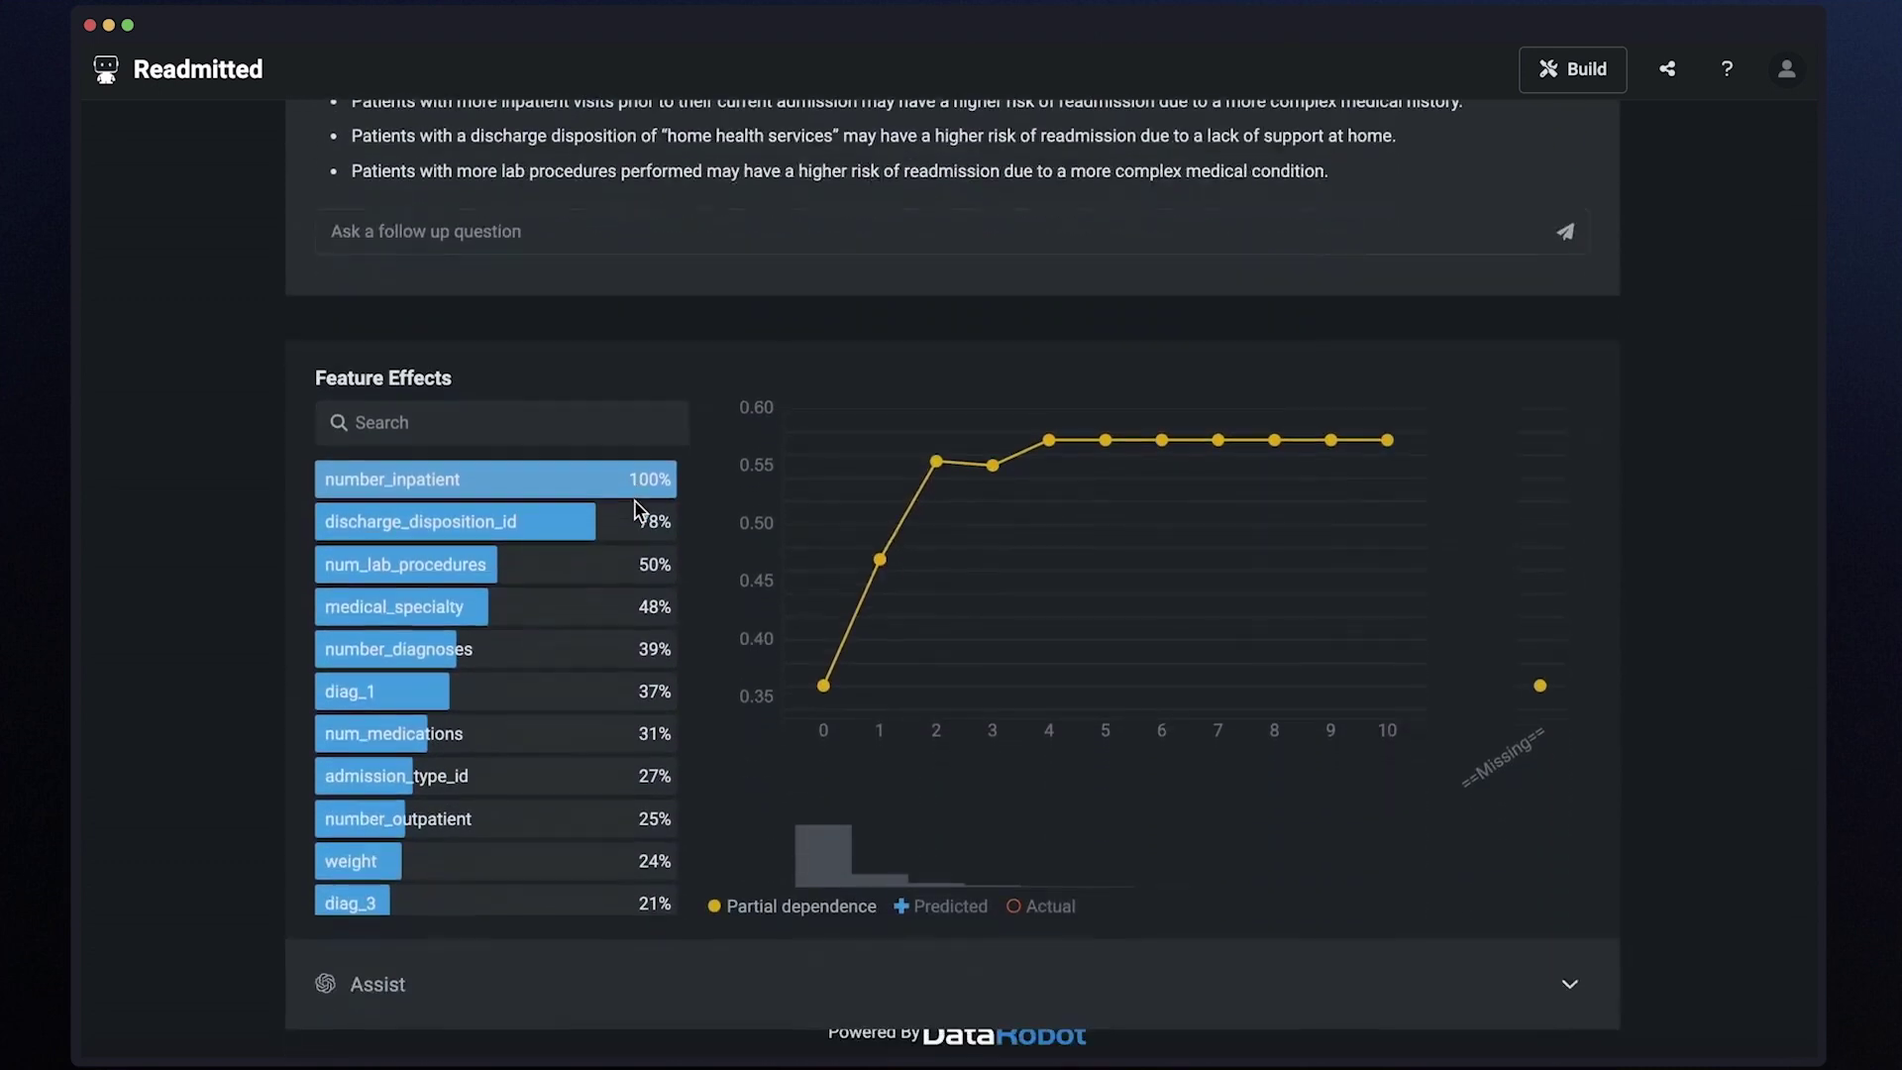
Select medical_specialty in Feature Effects and expand Assist to explain its readmission risk effects.
left_click(456, 622)
scroll(645, 578, "down", 4)
scroll(645, 577, "up", 4)
left_click(1569, 984)
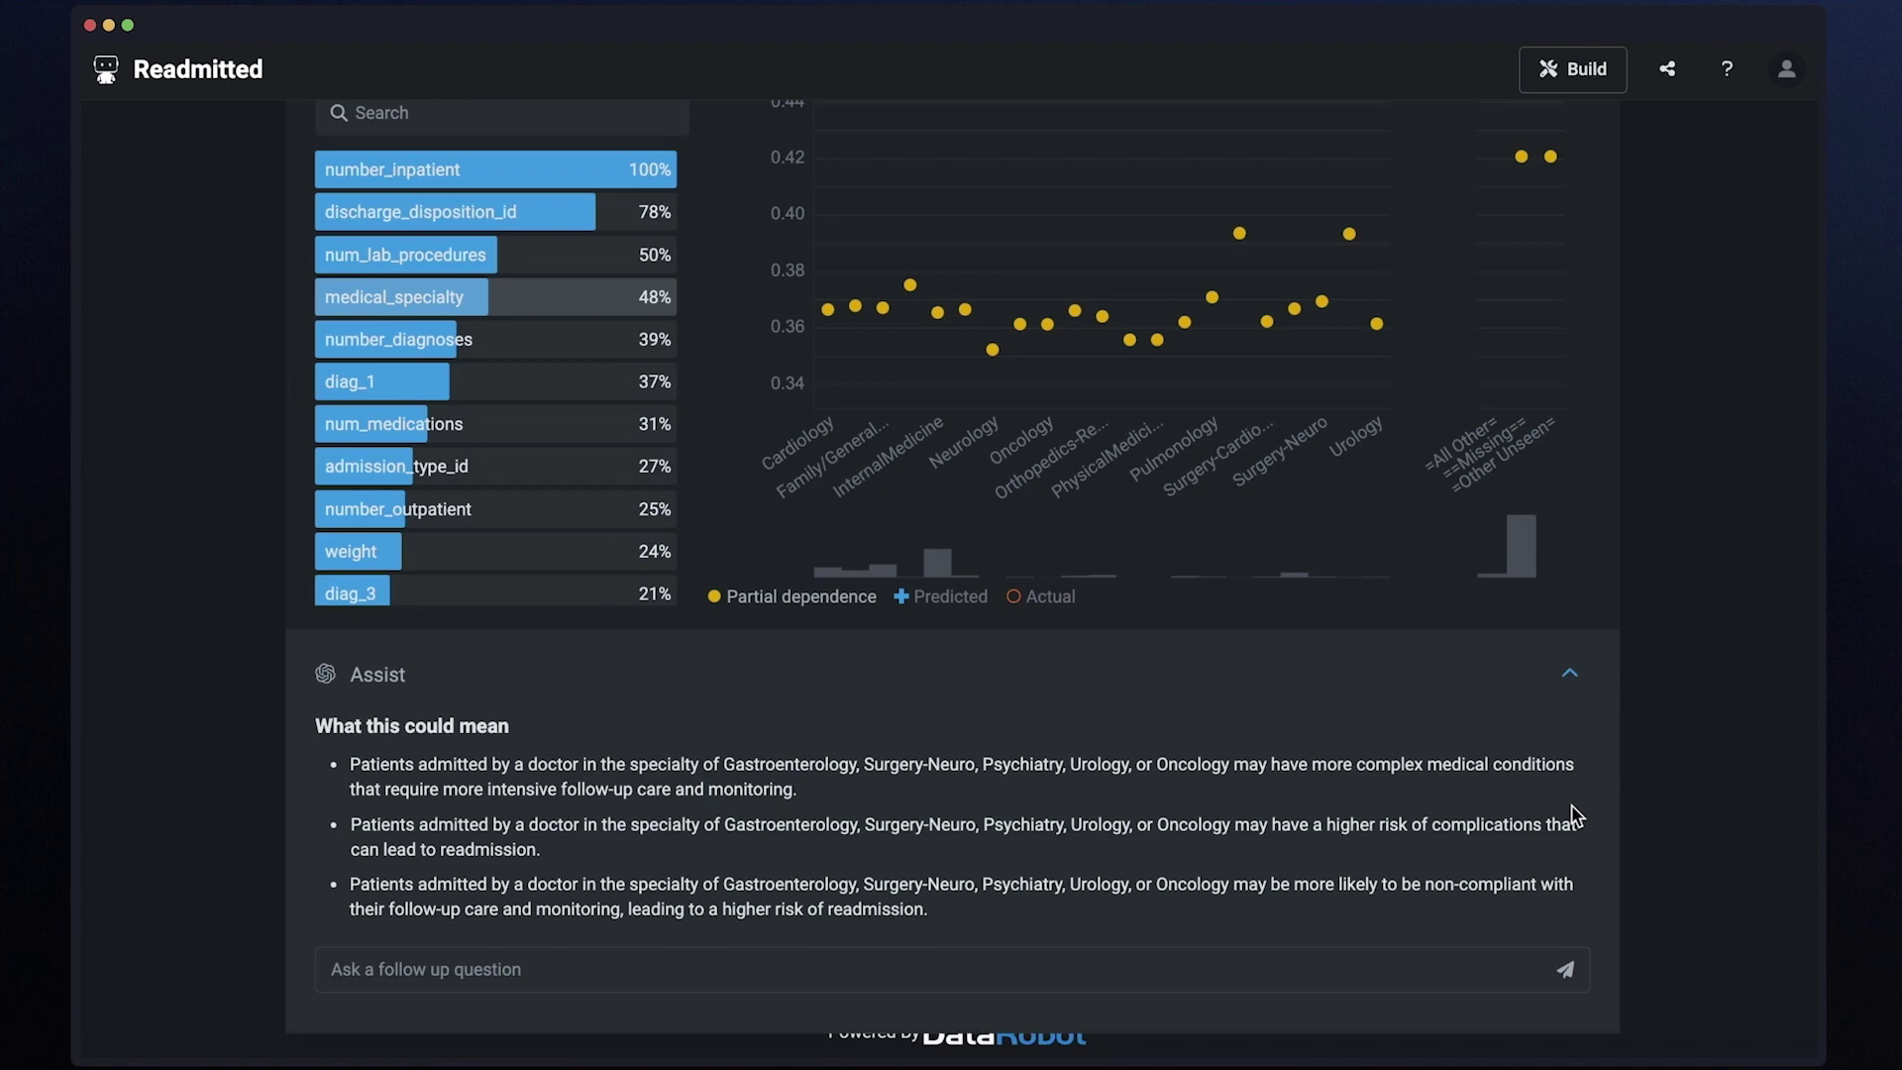
scroll(1360, 706, "up", 9)
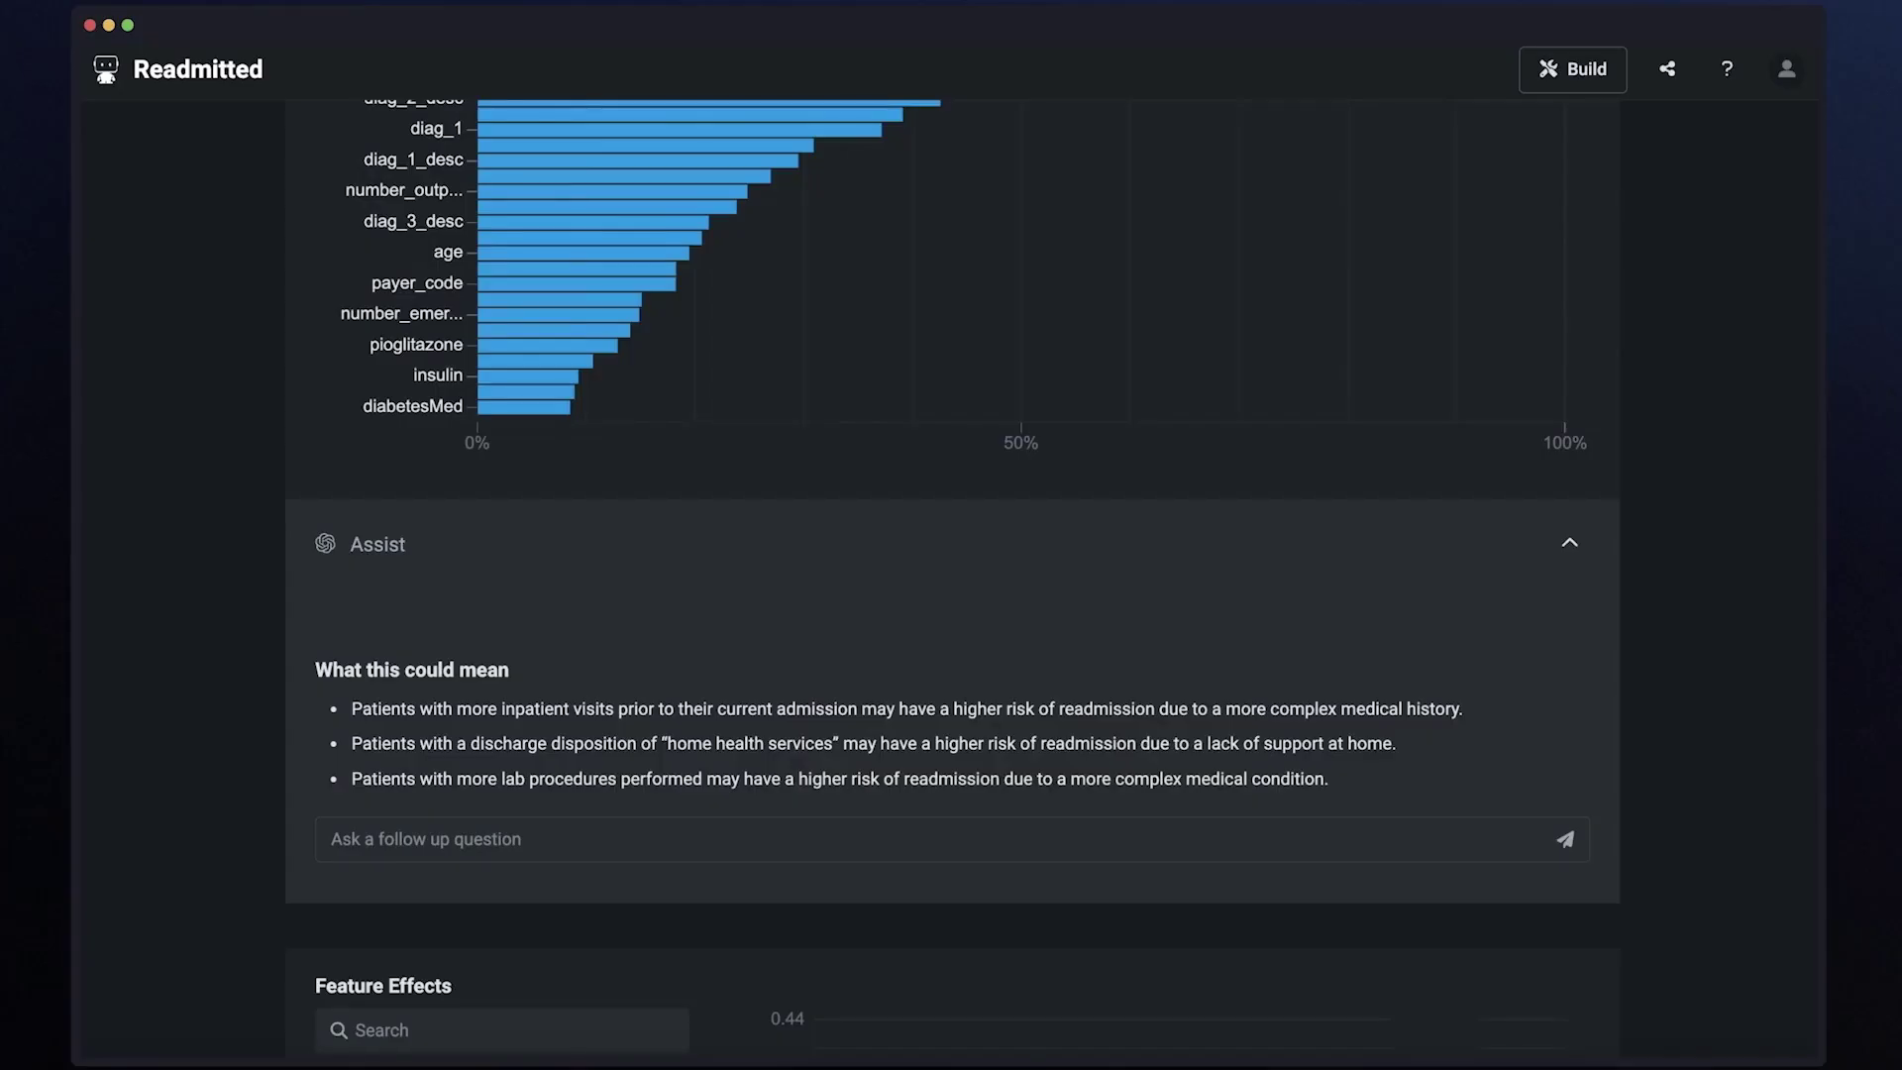
Submit a follow-up asking what counts as a complex medical condition for transferred patients.
left_click(1228, 841)
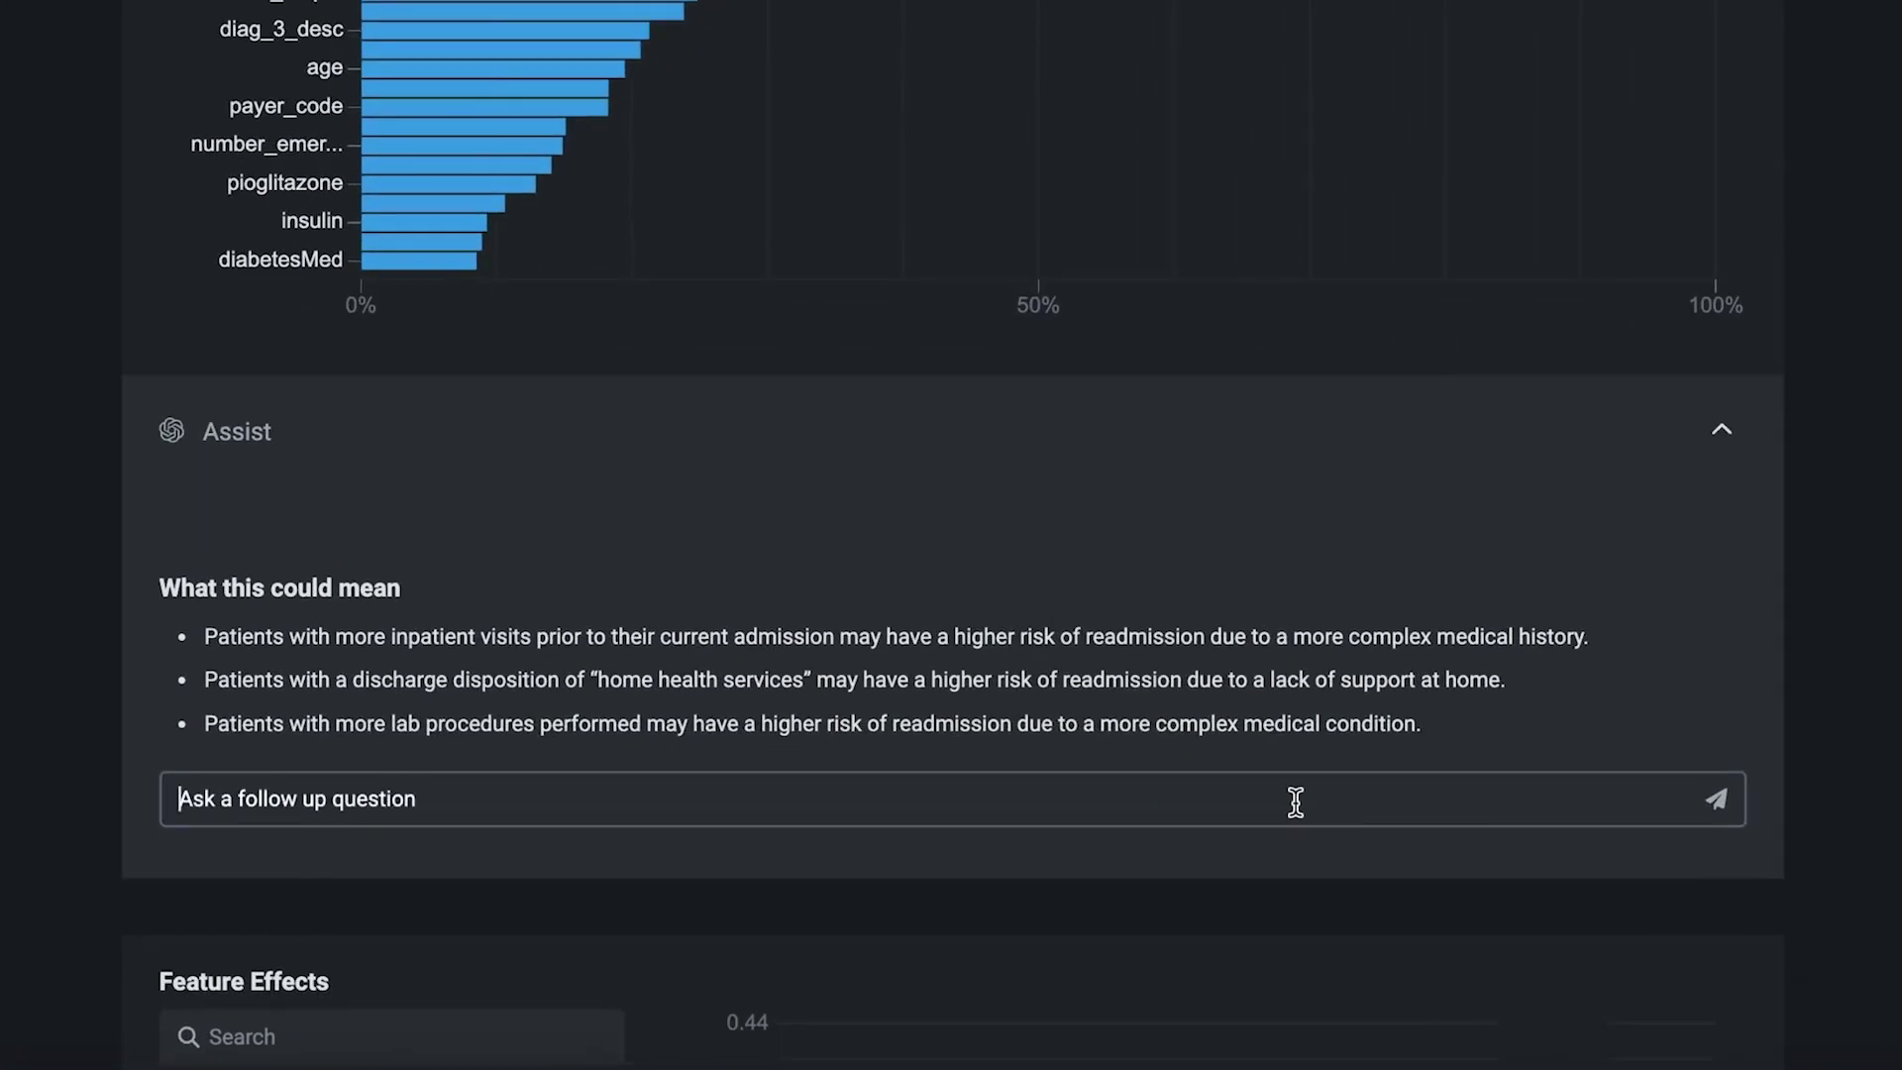
type("What classifies as a complex medical condition for patients discharged / transferred to another type of inpatient care institution?")
key("Return")
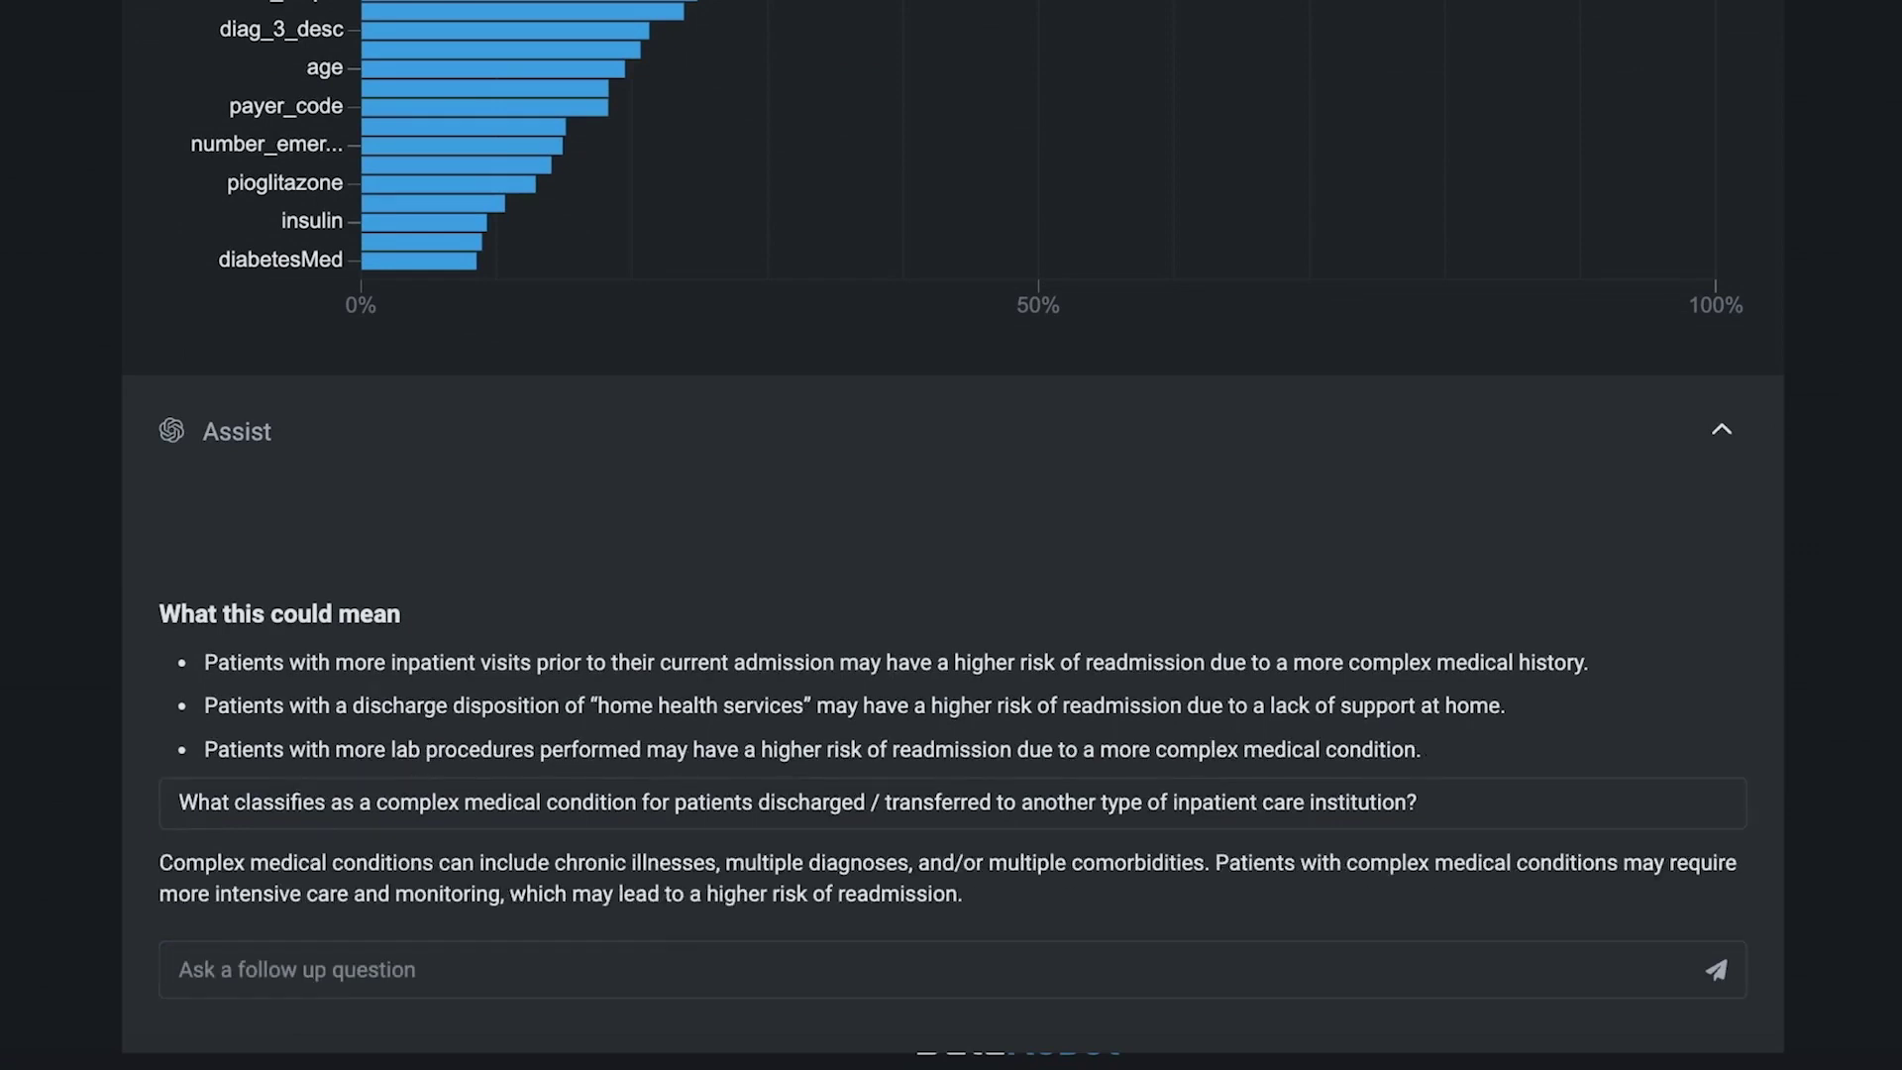
scroll(1294, 800, "down", 10)
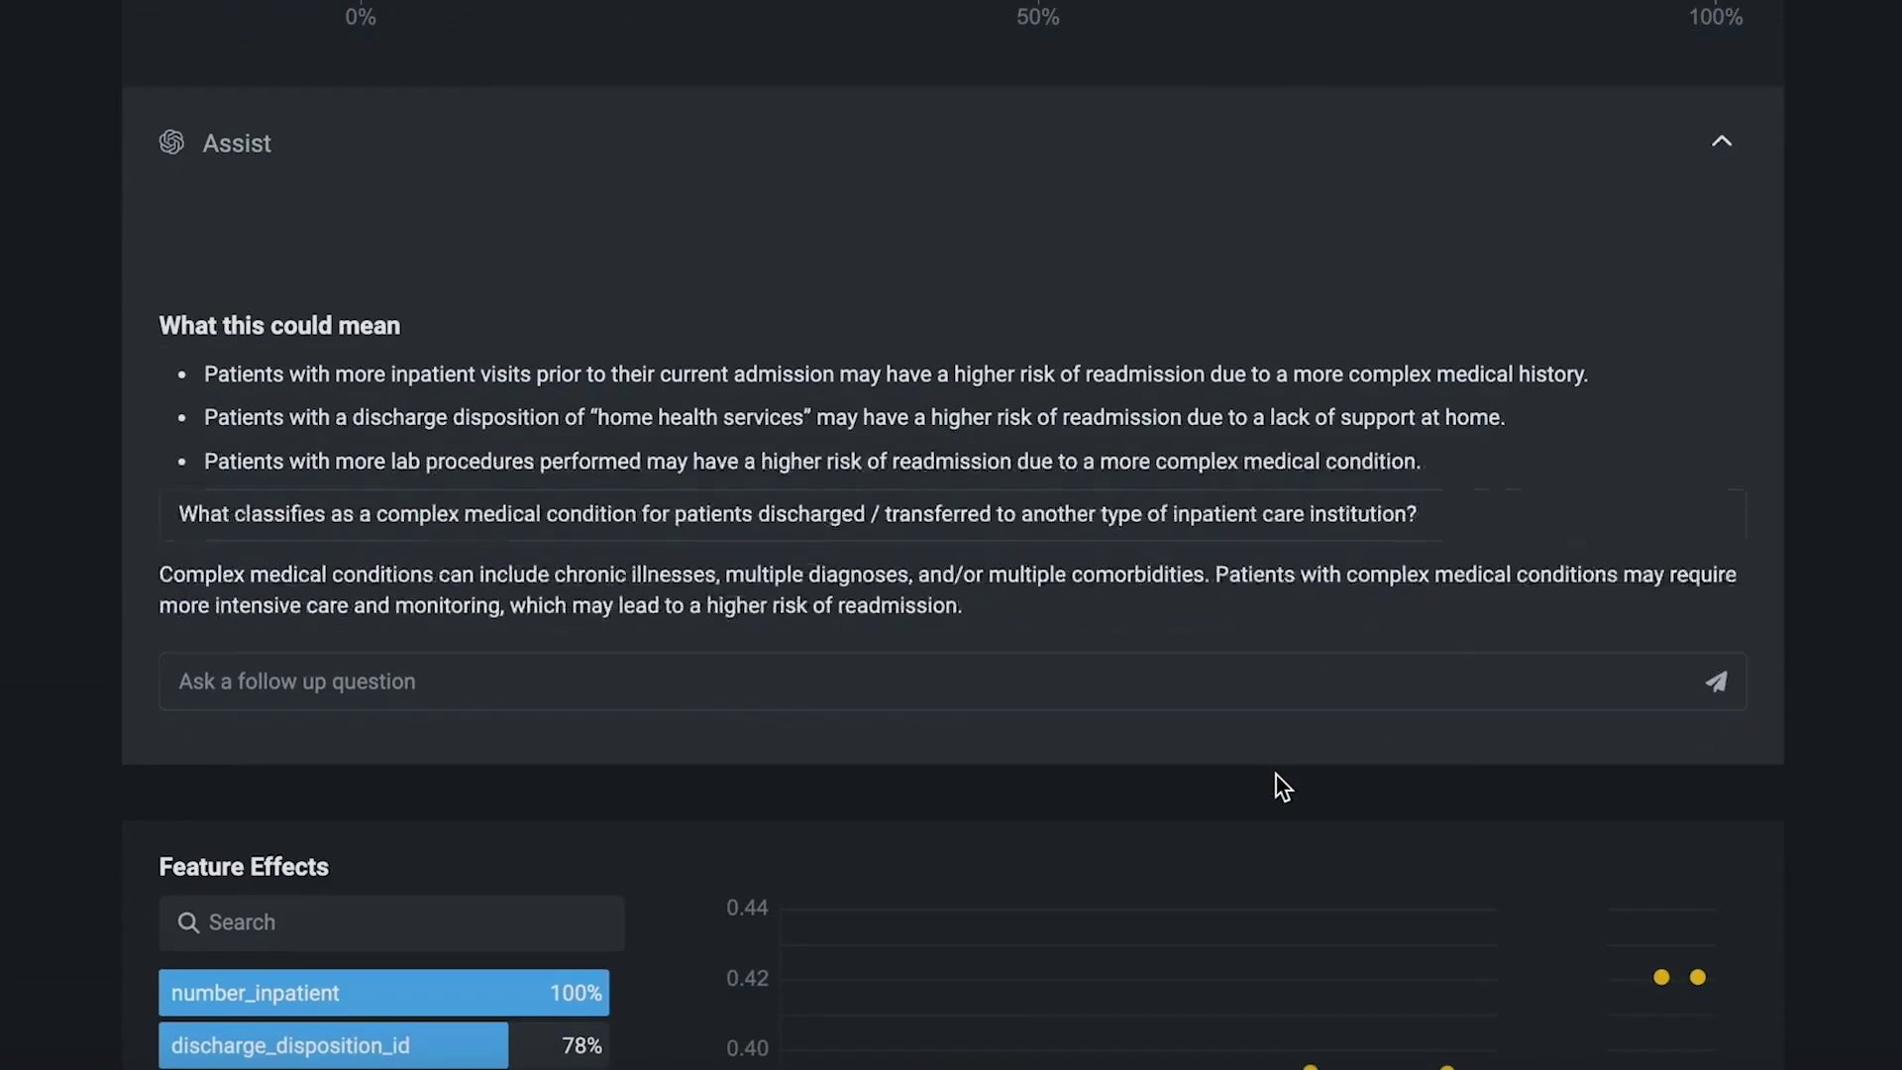
scroll(1469, 773, "down", 12)
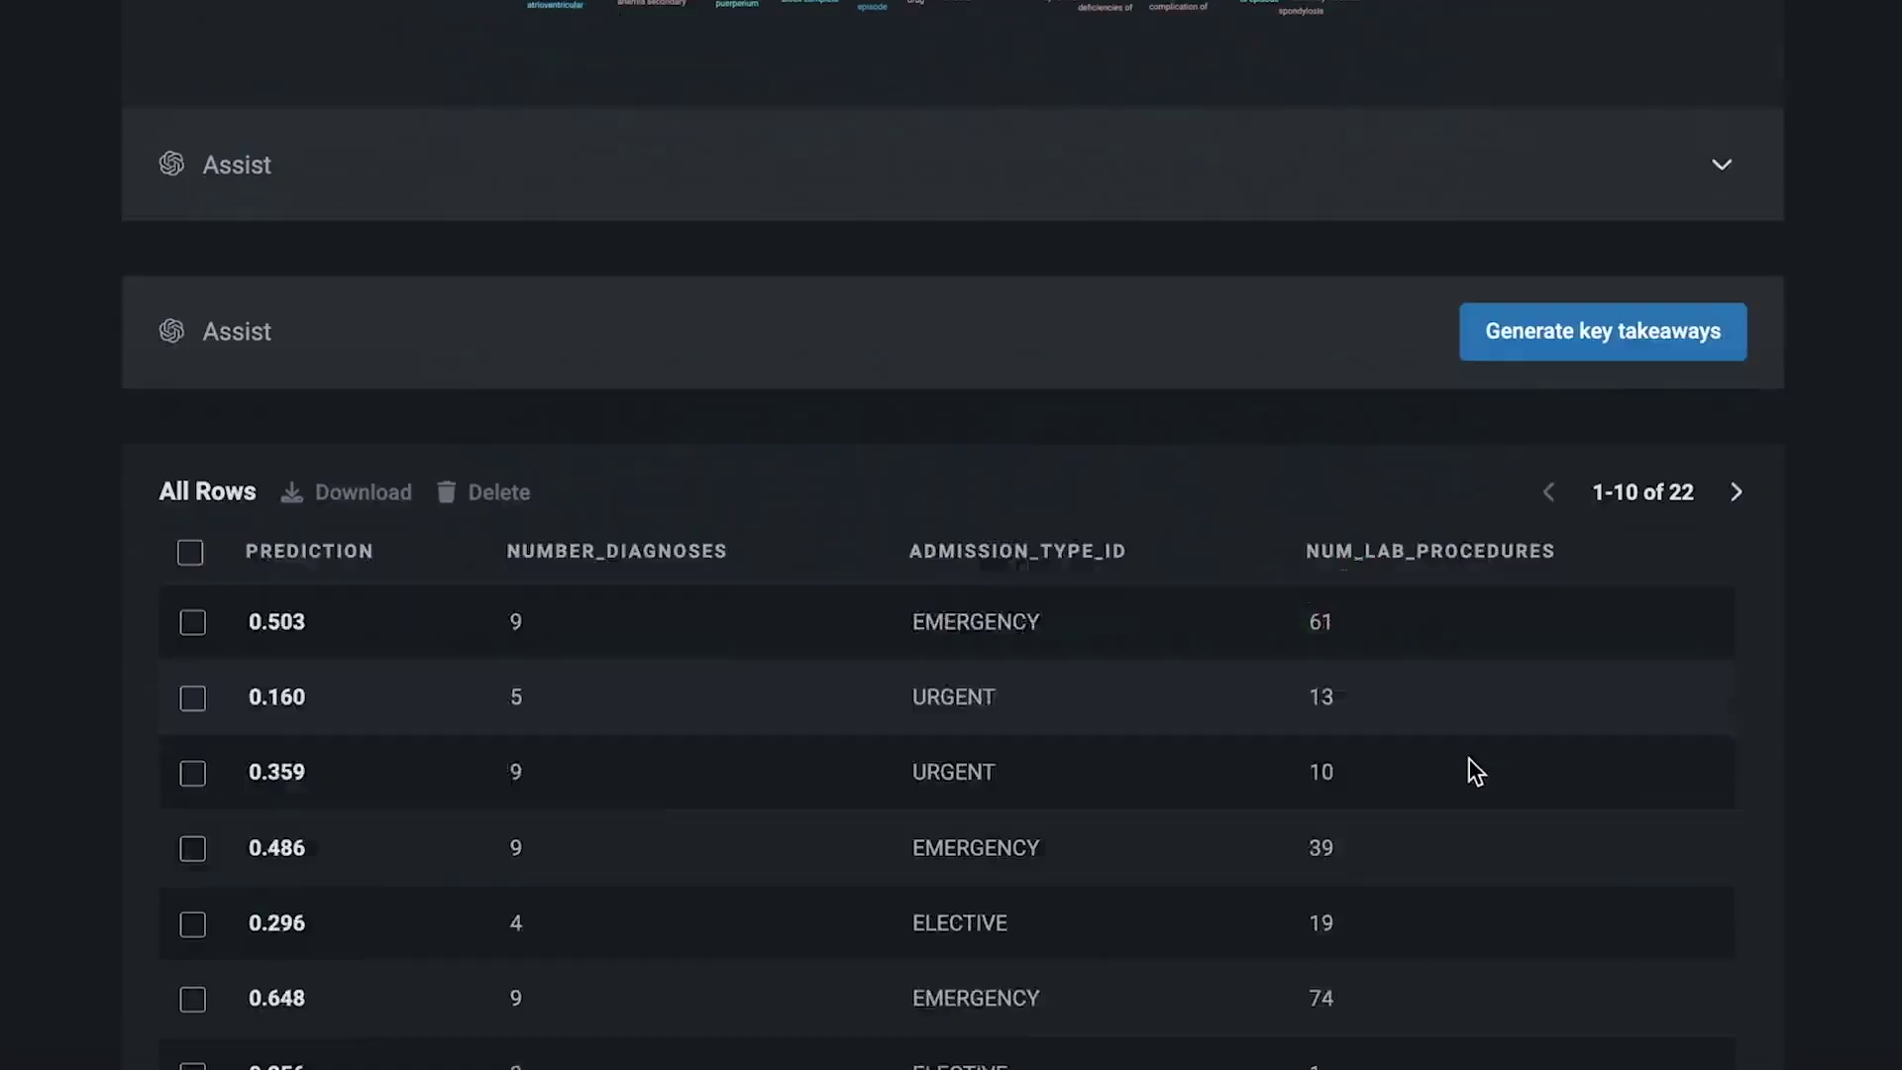
scroll(1516, 310, "up", 3)
Generate AI key takeaways for the 22 prediction rows.
left_click(1581, 332)
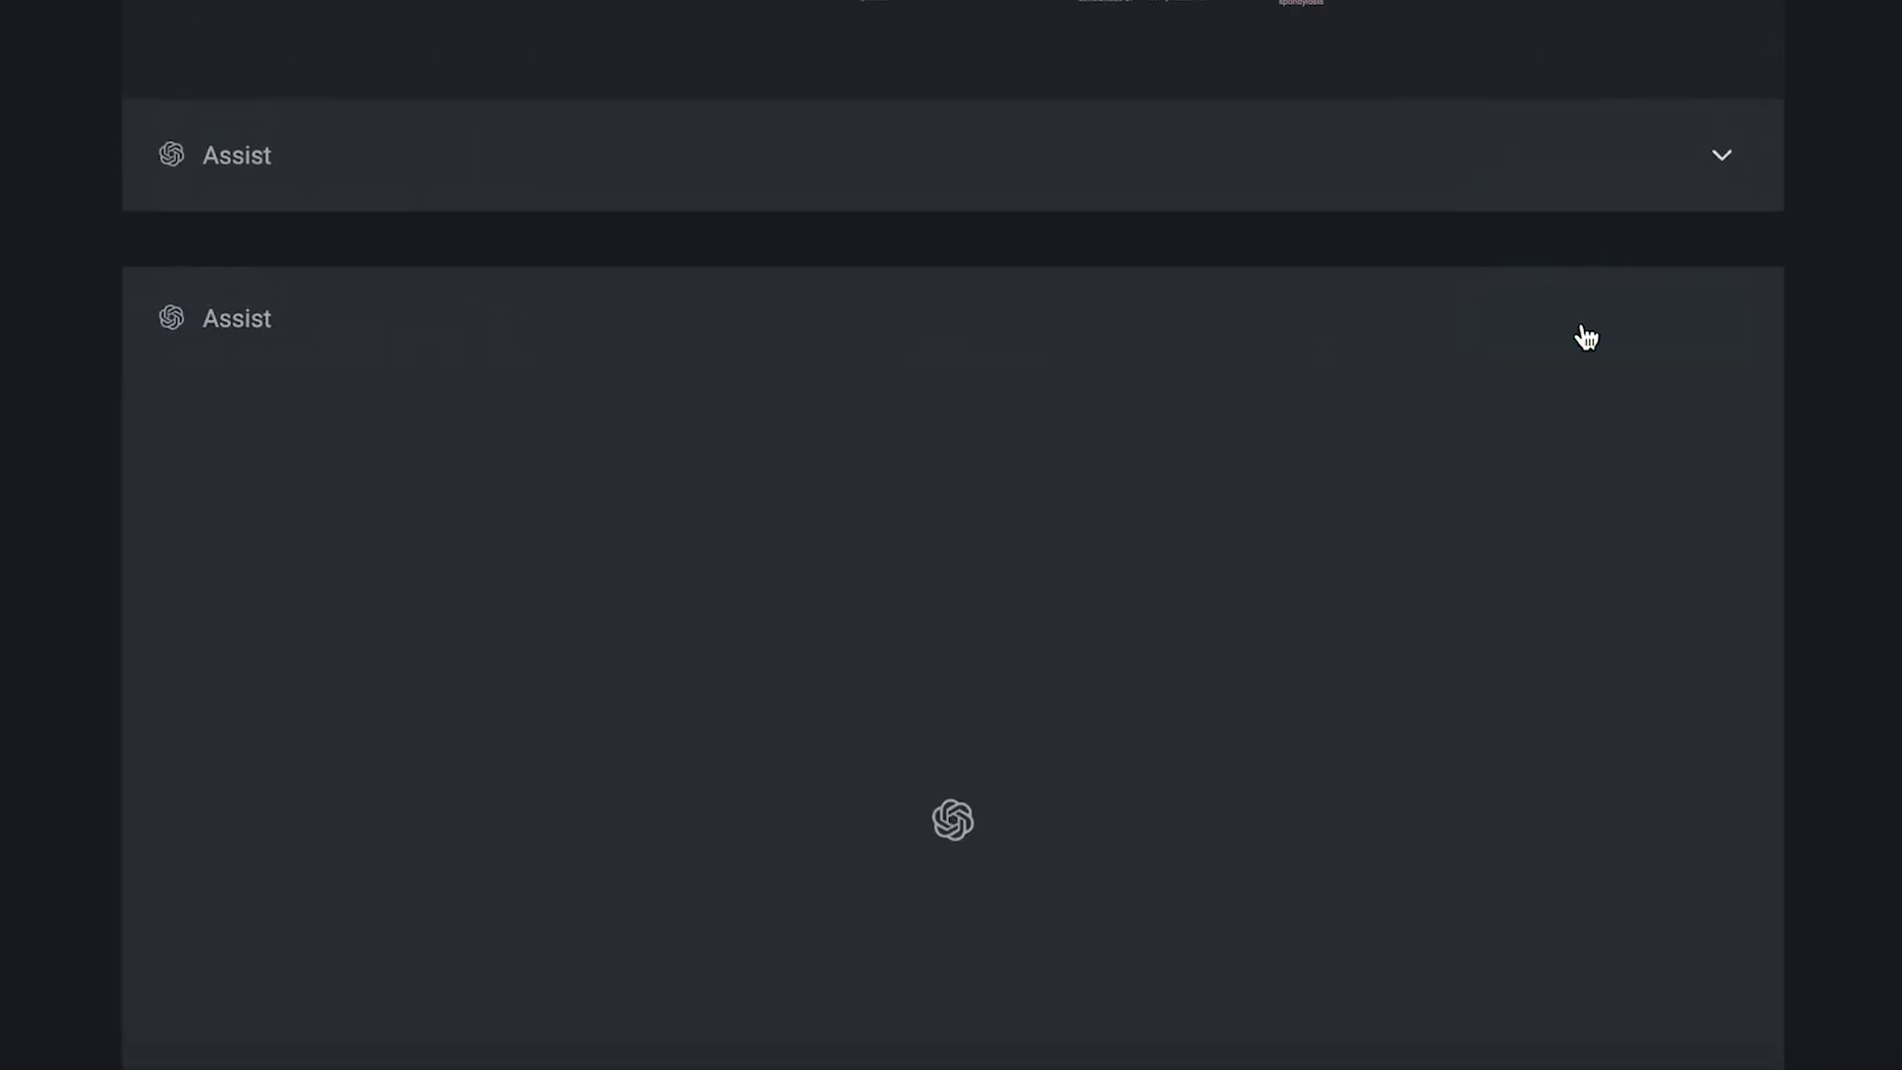
scroll(1706, 366, "down", 4)
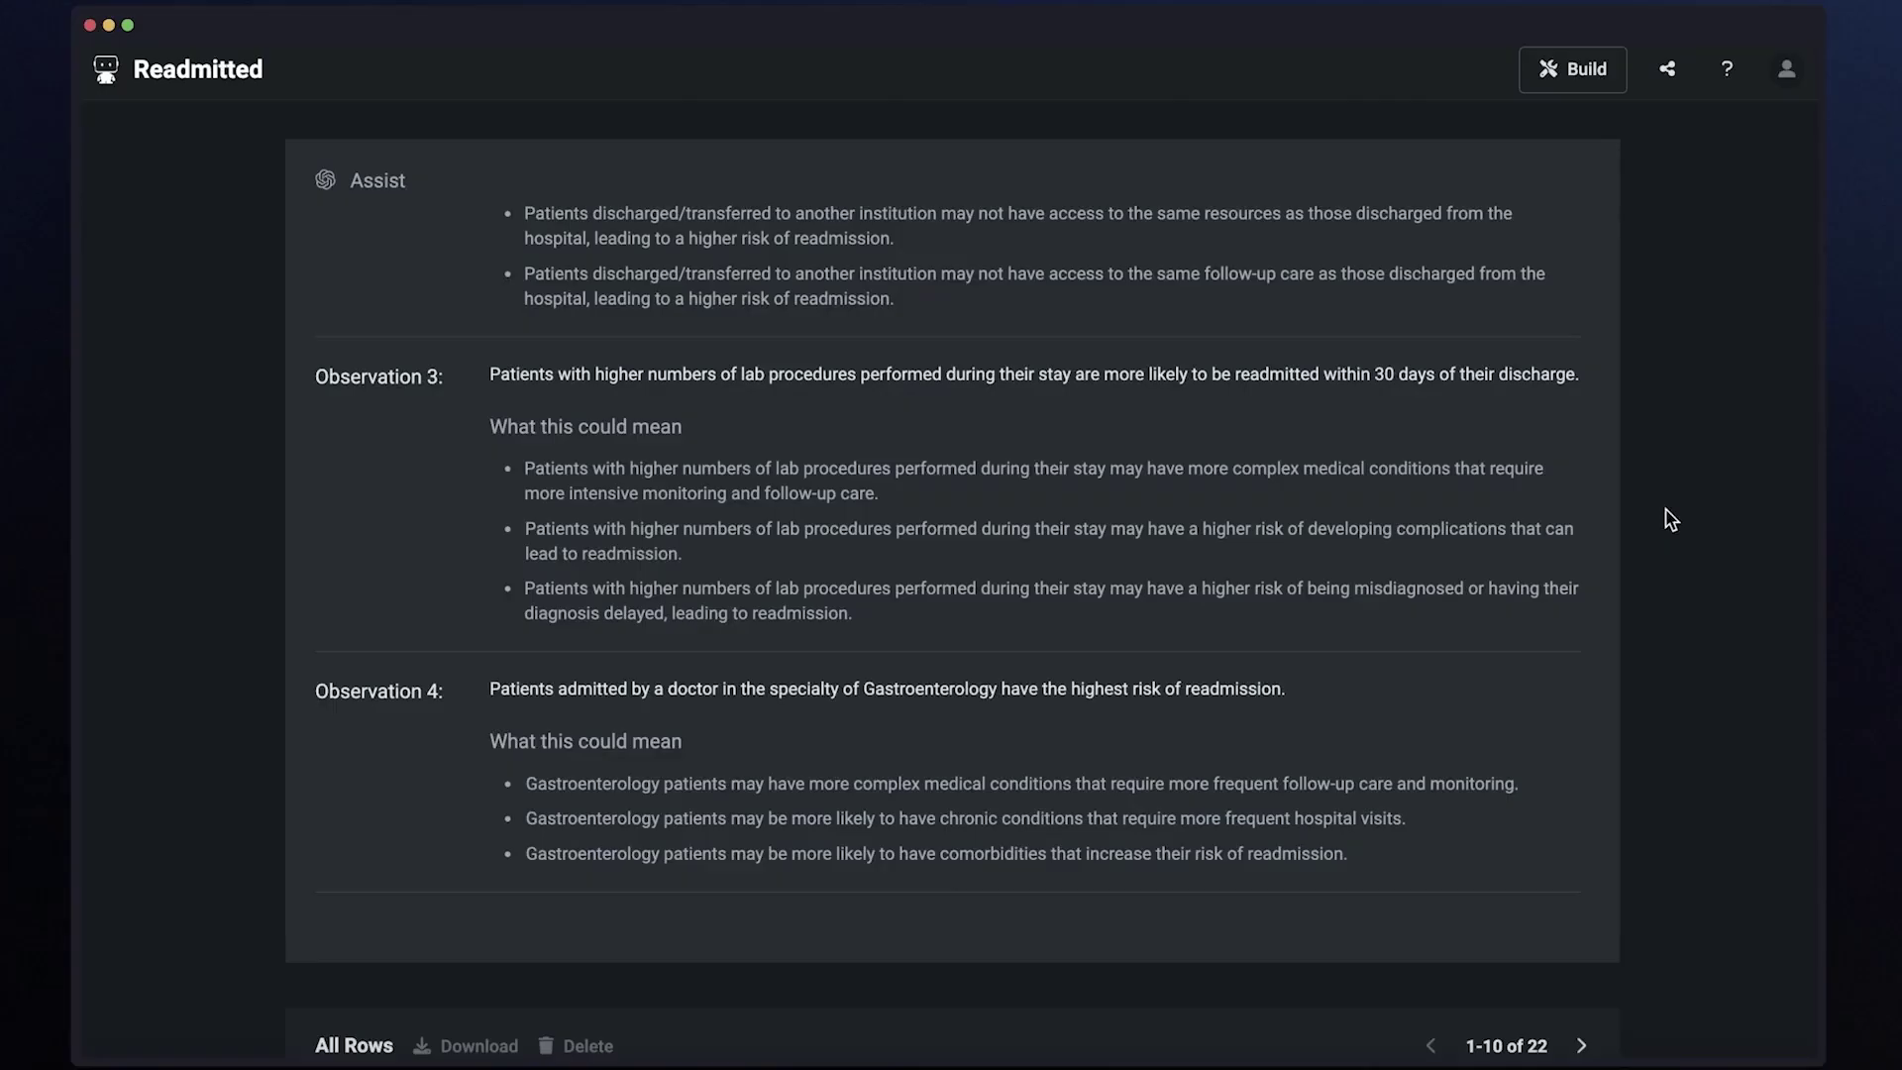
scroll(1649, 676, "down", 5)
Open the 0.503 row's prediction explanation and expand Assist insights on its 50.27% readmission probability.
scroll(1650, 677, "down", 2)
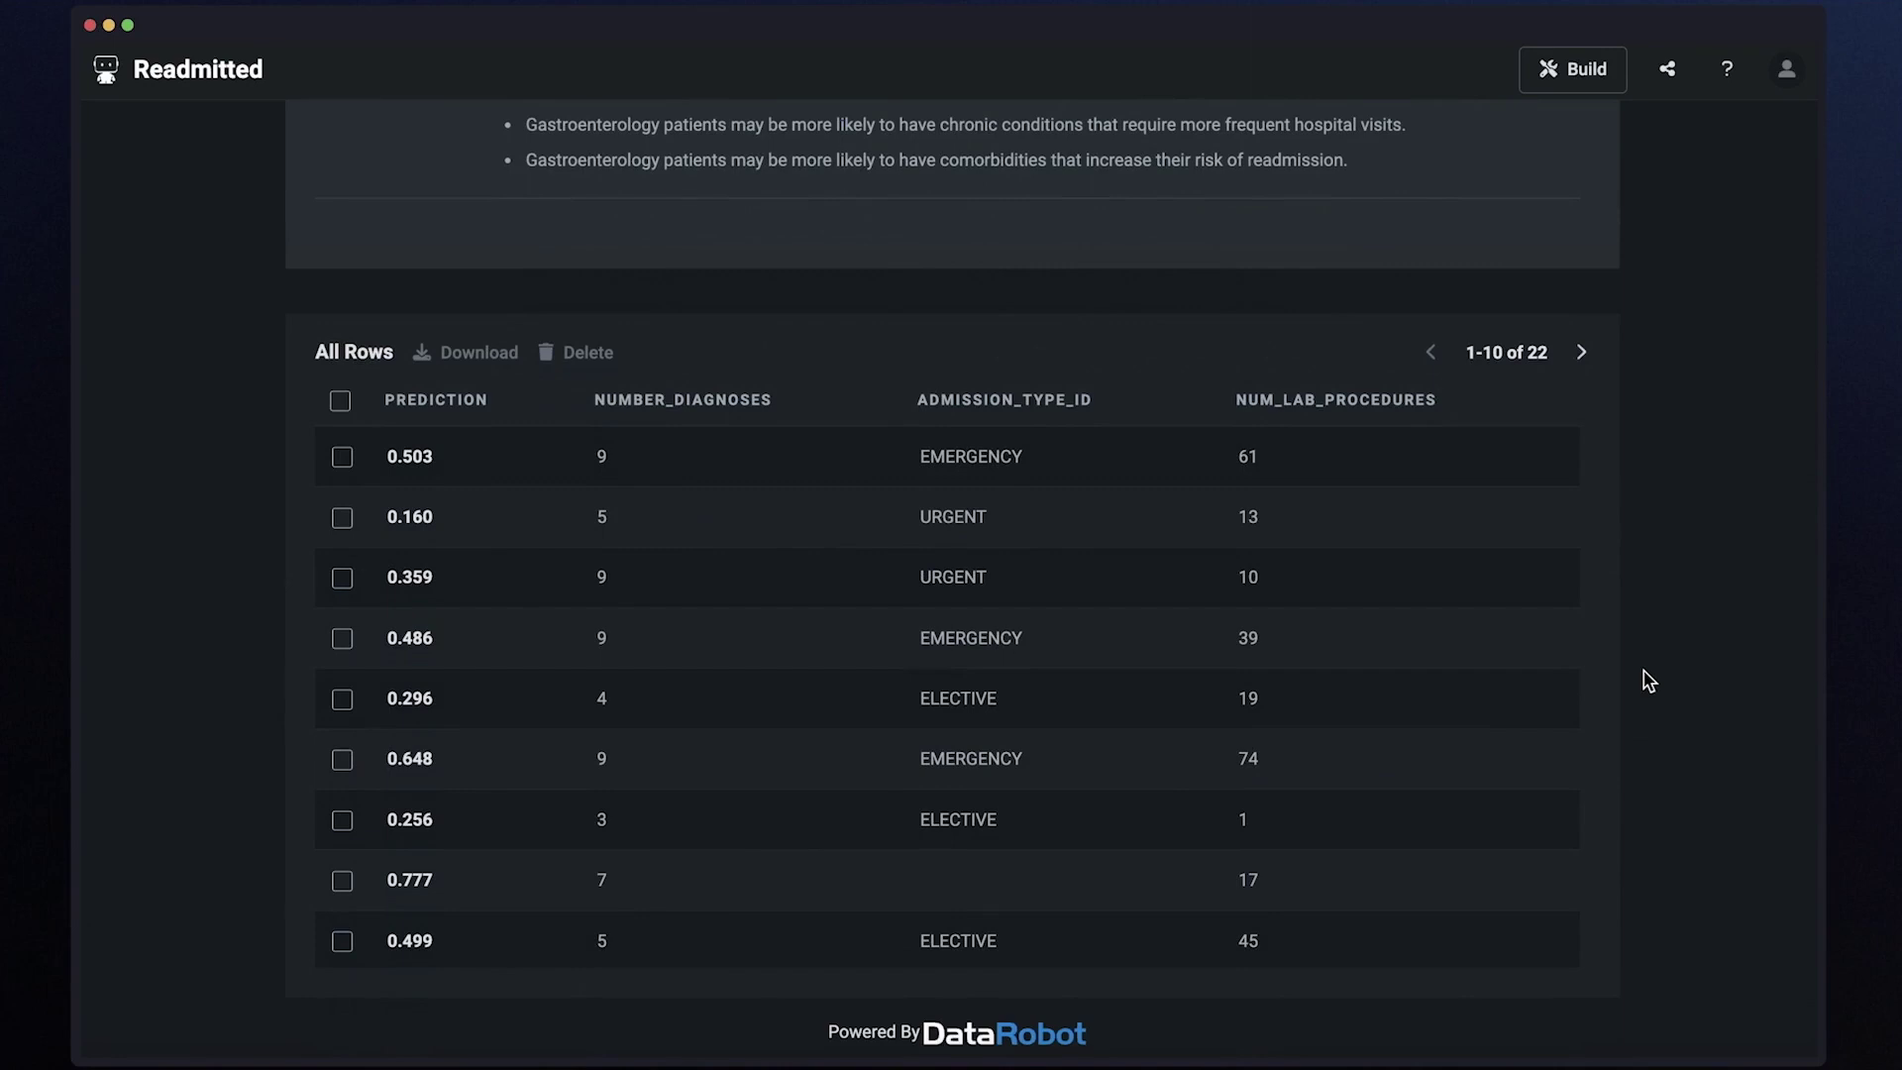
left_click(485, 470)
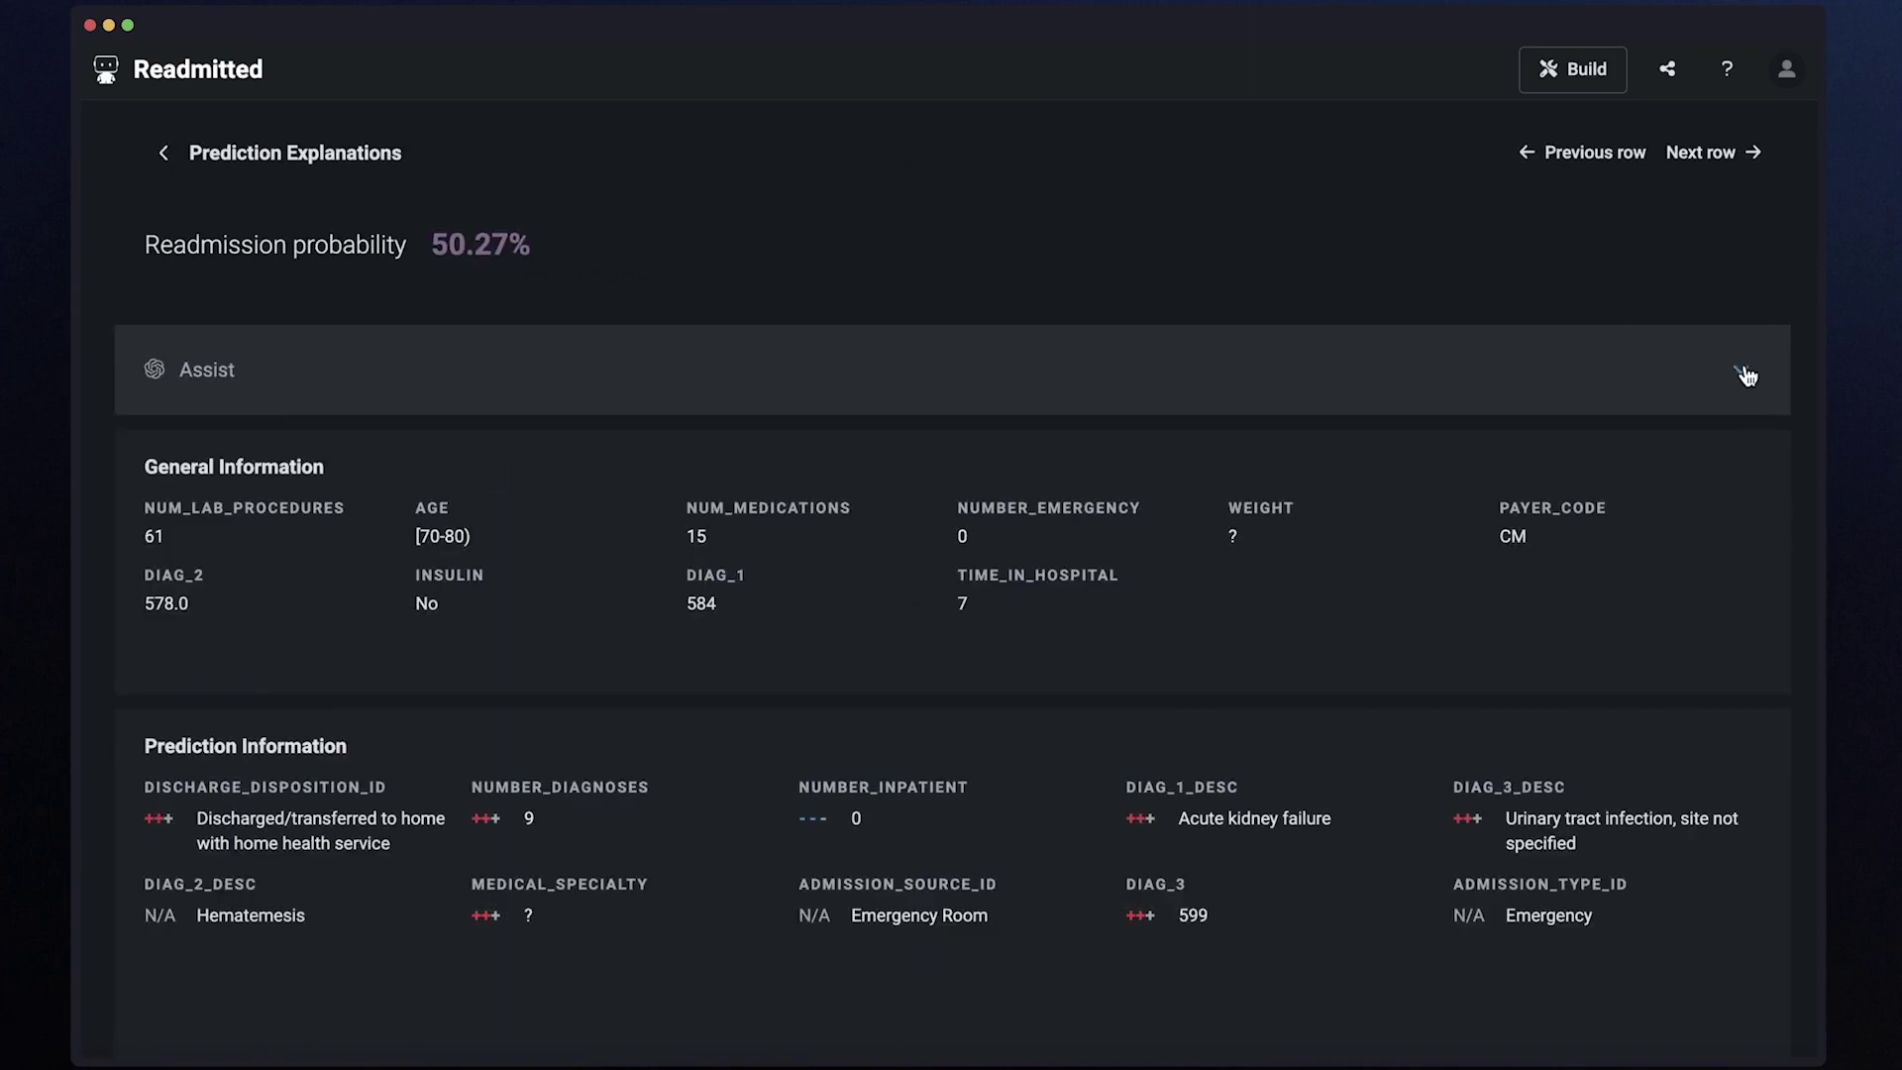
left_click(1746, 375)
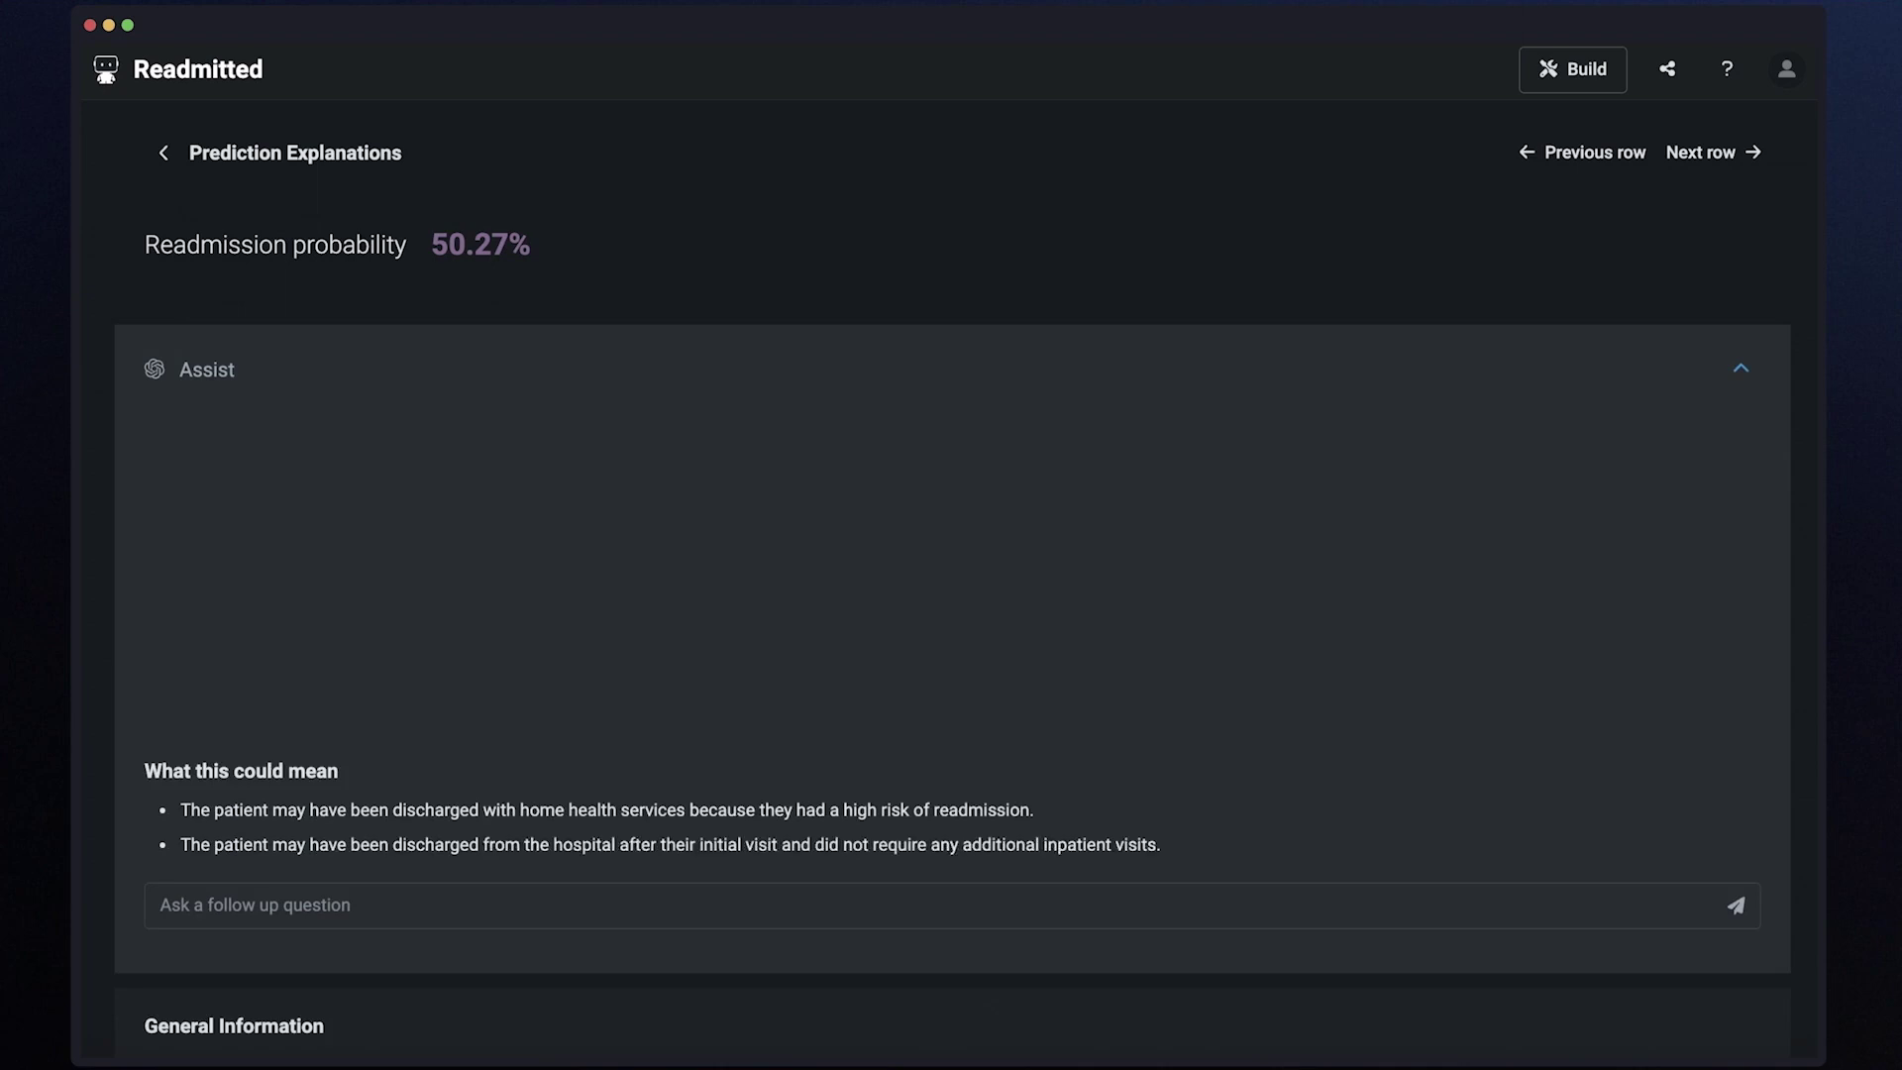